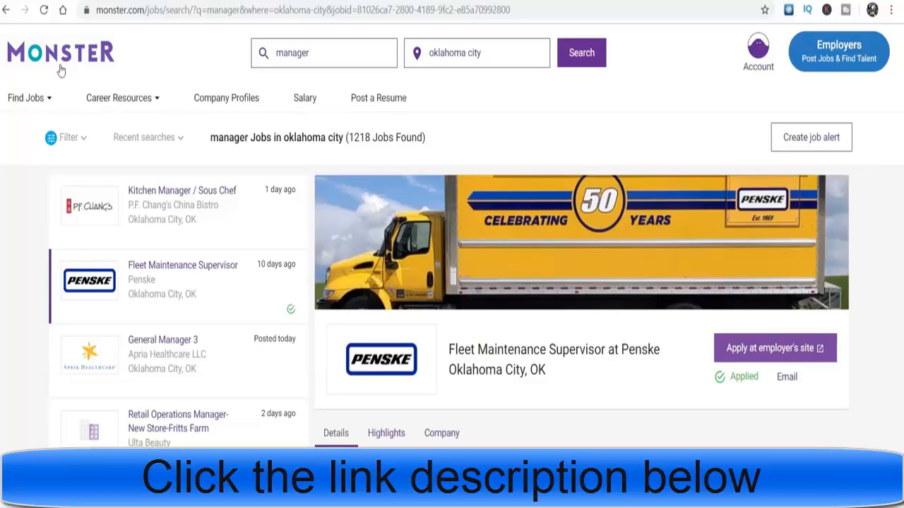
# Step: Check the Kitchen Manager / Sous Chef listing and open the Fleet Maintenance Supervisor listing from Penske
pyautogui.click(390, 329)
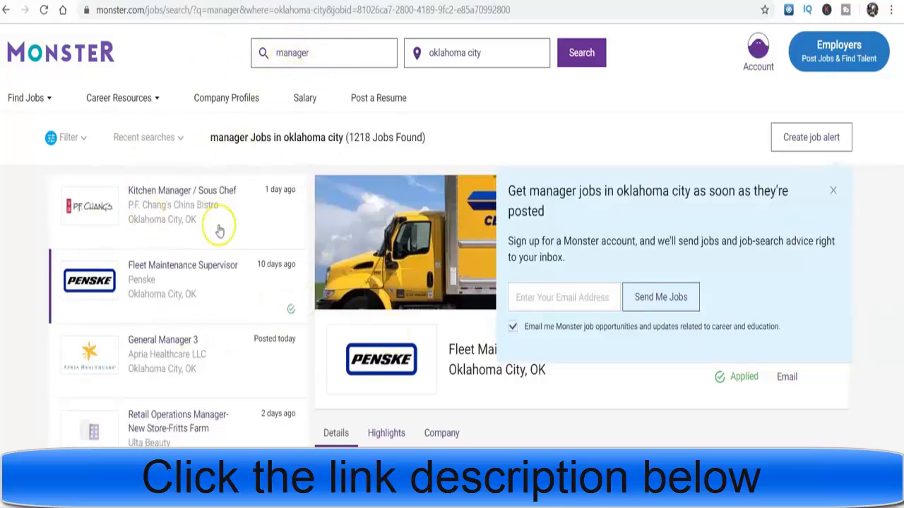
pyautogui.click(182, 203)
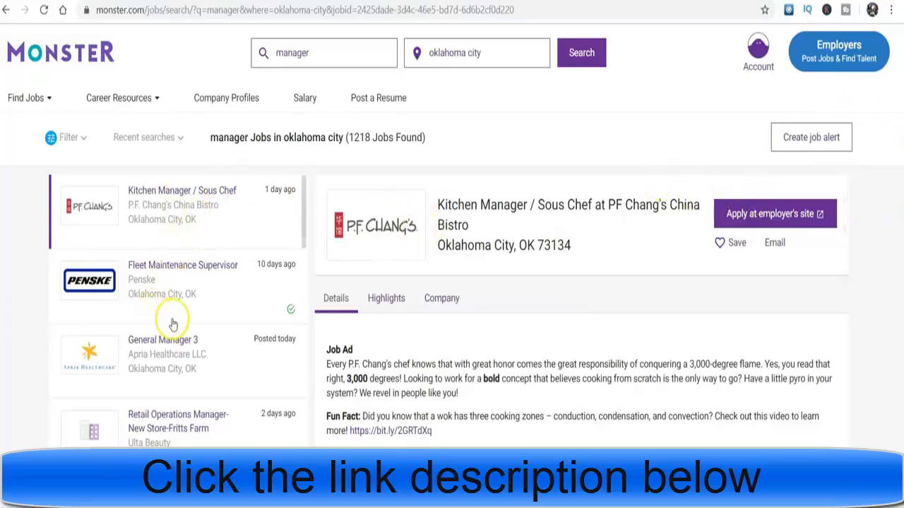
pyautogui.click(159, 276)
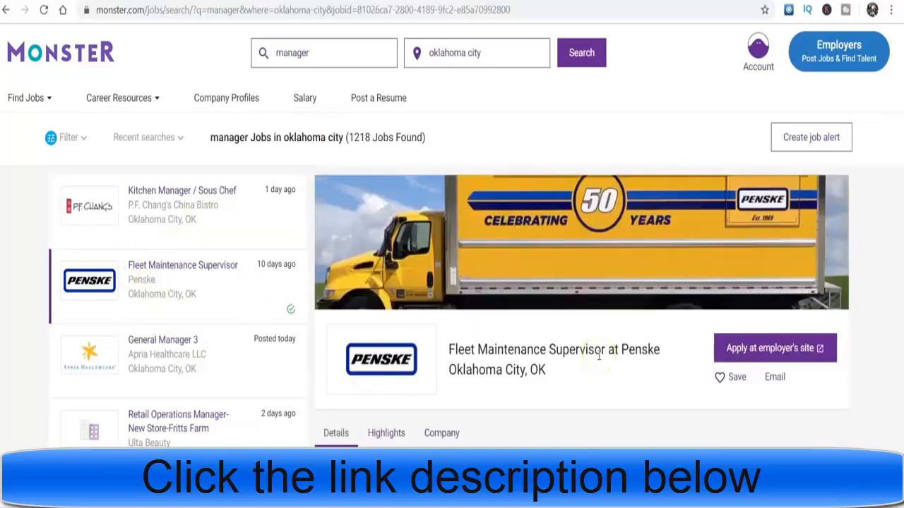
# Step: Examine the Penske listing's description, position summary, benefits and major responsibilities
pyautogui.scroll(-2, 599, 356)
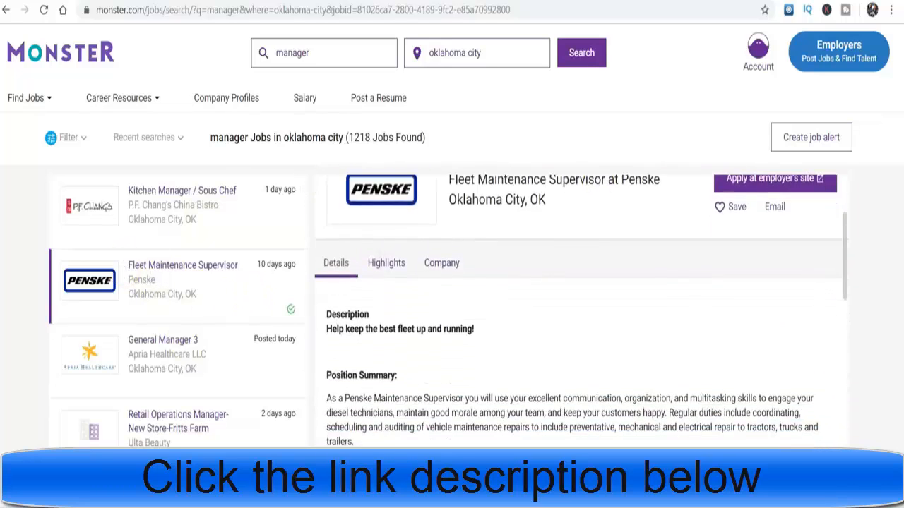
pyautogui.scroll(2, 599, 356)
pyautogui.scroll(-3, 478, 225)
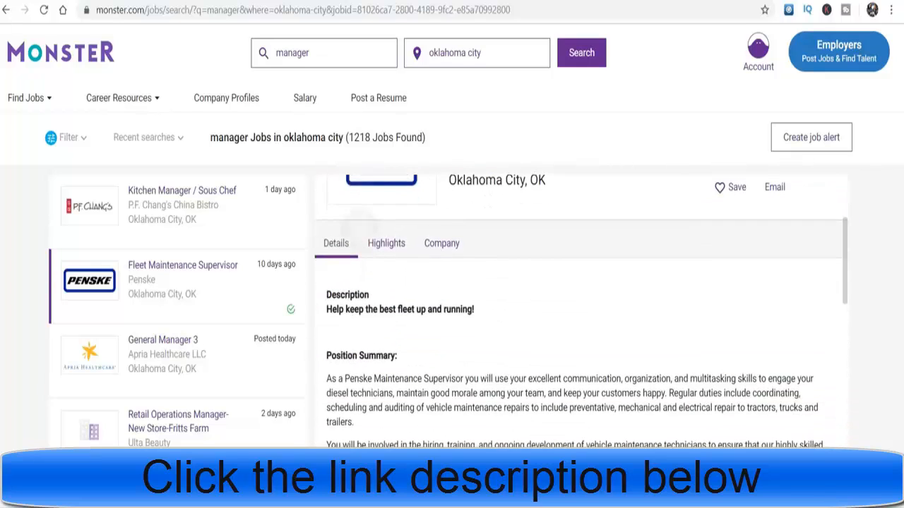
pyautogui.click(477, 225)
pyautogui.click(434, 379)
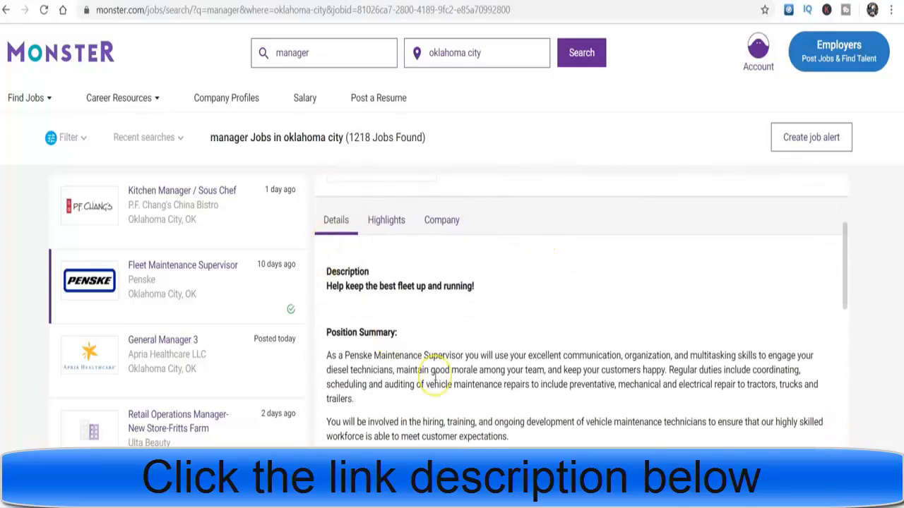
pyautogui.scroll(-8, 434, 379)
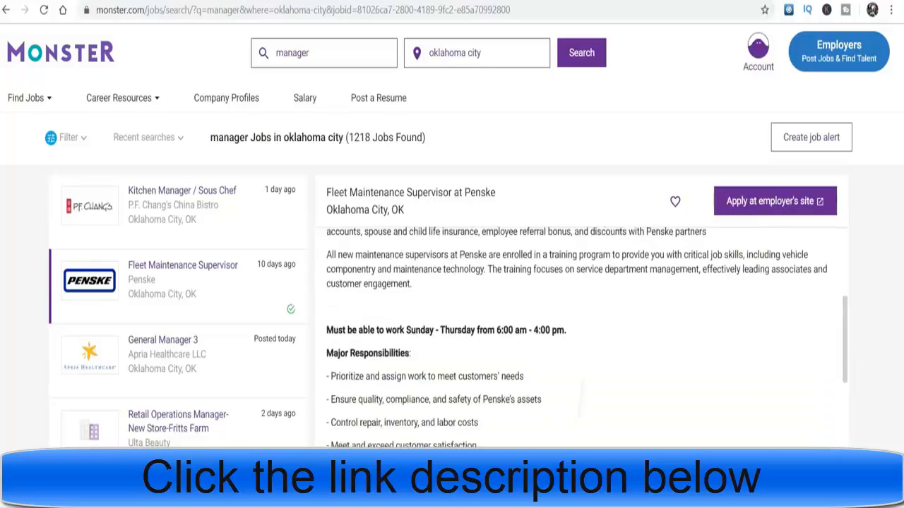
pyautogui.scroll(8, 579, 331)
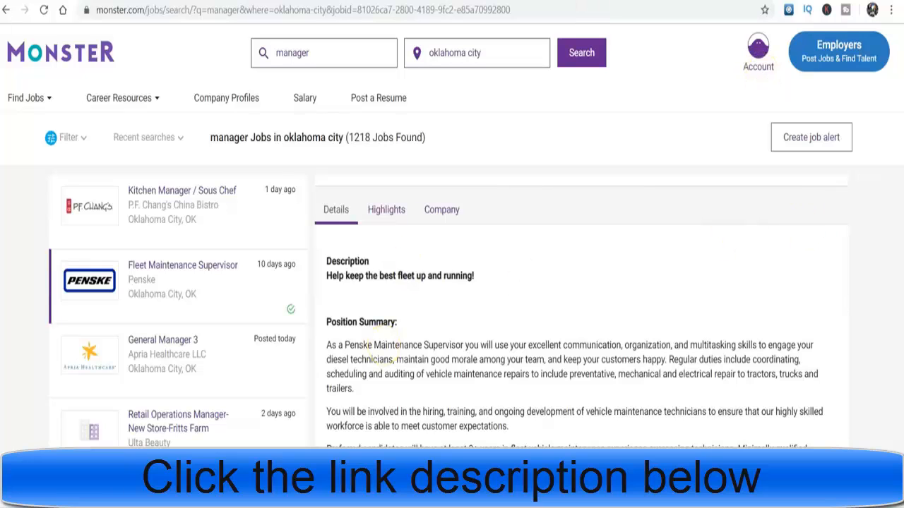
pyautogui.scroll(3, 816, 215)
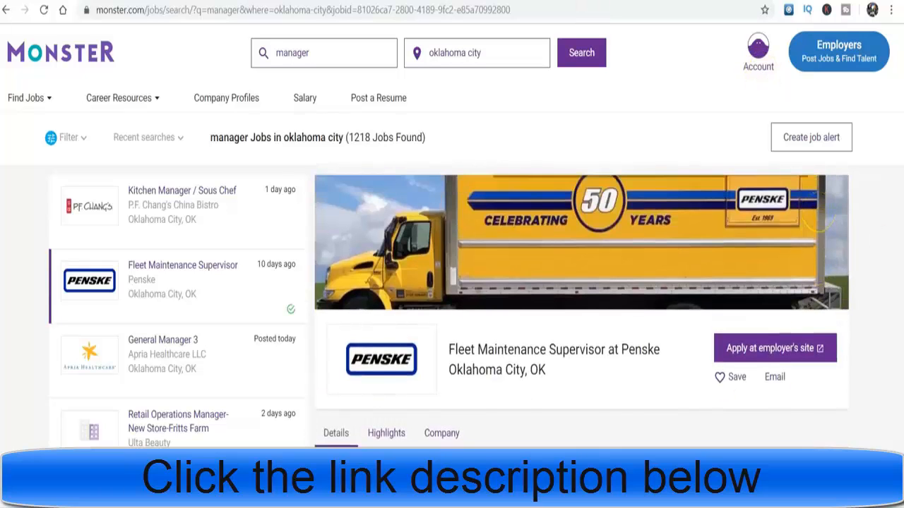
# Step: Open the Penske job on the employer's site and copy the full job title including the job number
pyautogui.click(764, 348)
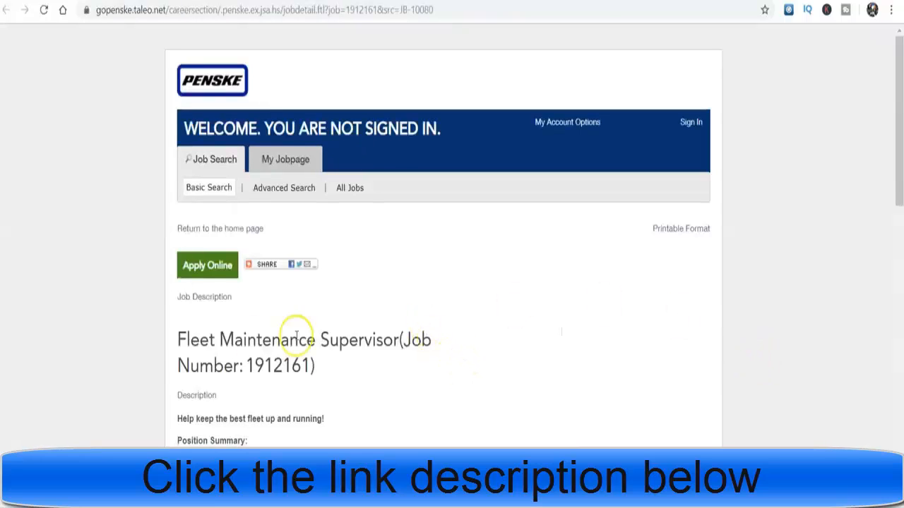
pyautogui.moveTo(323, 365); pyautogui.dragTo(180, 333)
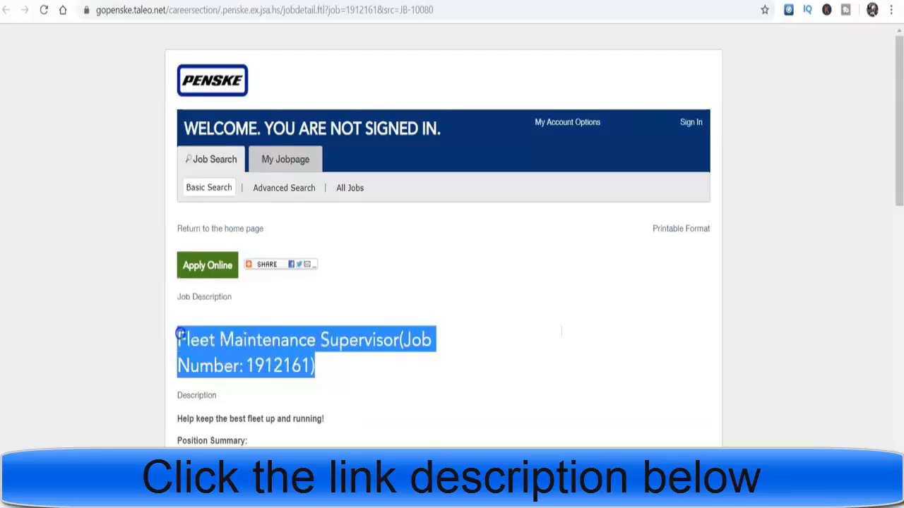
pyautogui.rightClick(180, 333)
pyautogui.click(202, 343)
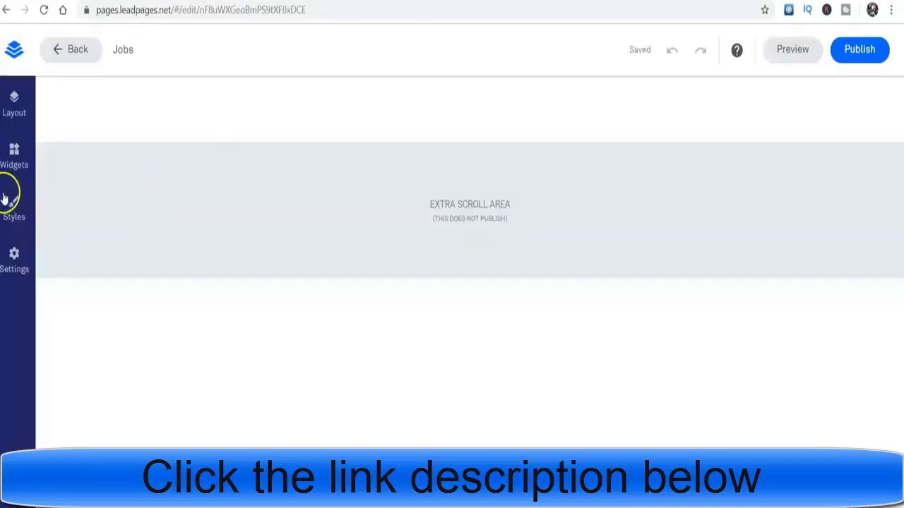
# Step: Switch to the Leadpages editor, add the headline "Fleet Maintenance Supervisor(Job Number: 1912161)" and place a text widget beneath it
pyautogui.click(9, 164)
pyautogui.moveTo(70, 169); pyautogui.dragTo(430, 113)
pyautogui.click(460, 134)
pyautogui.hotkey('ctrl', 'a')
pyautogui.press('BackSpace')
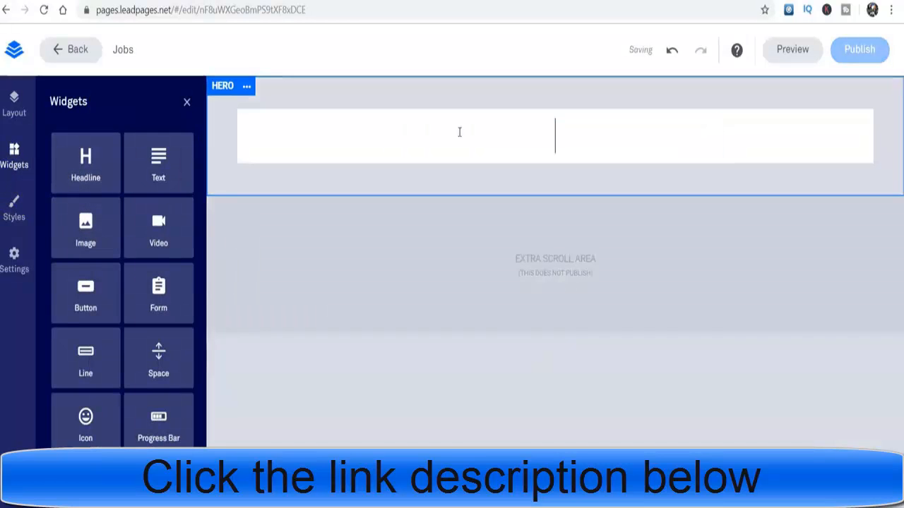
pyautogui.hotkey('ctrl', 'v')
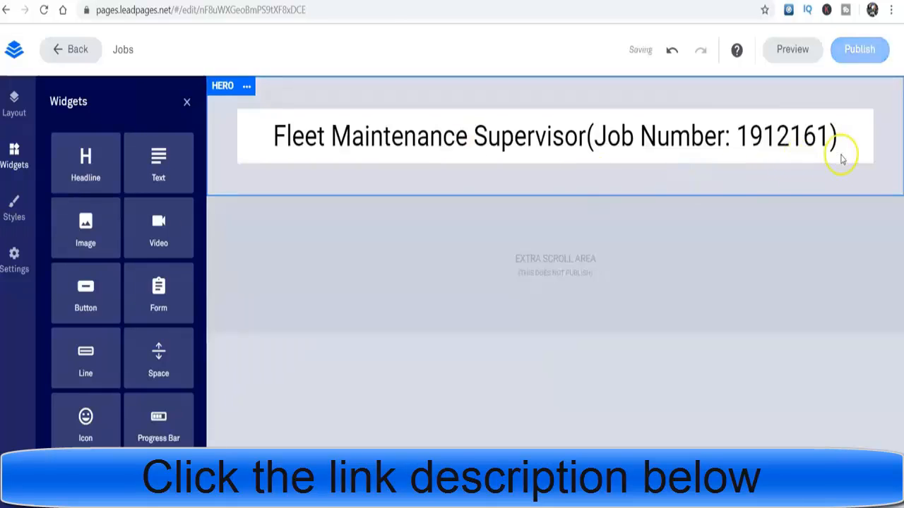
pyautogui.click(860, 214)
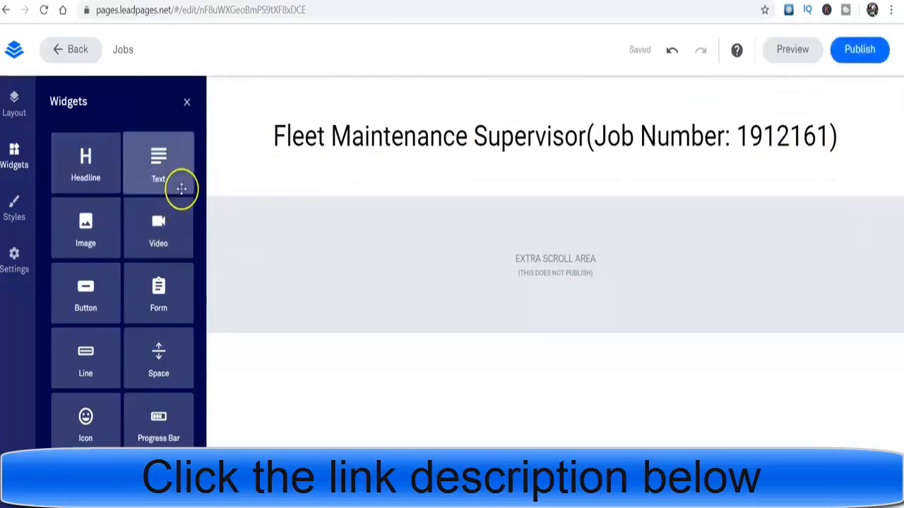
pyautogui.moveTo(161, 169); pyautogui.dragTo(301, 210)
pyautogui.click(355, 181)
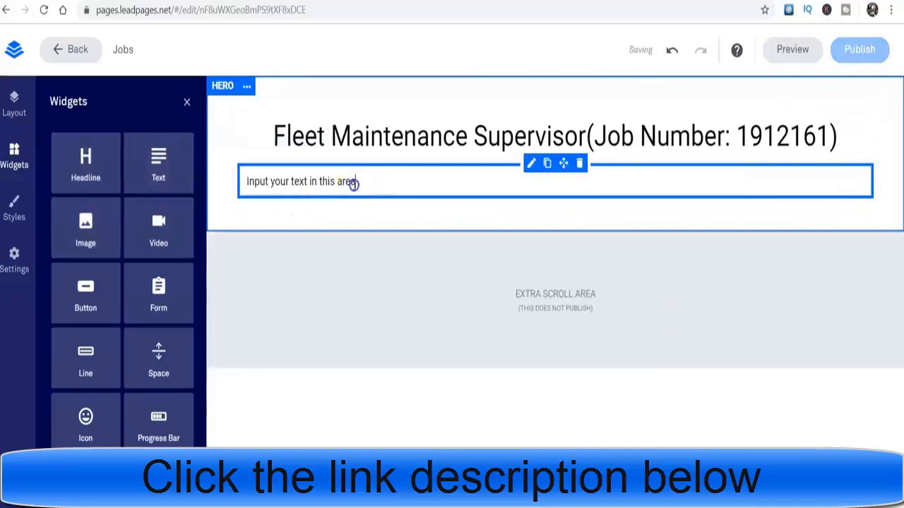
# Step: Copy the whole job description from the Penske page, from "Description" through the company section, and close the job pages to return to Leadpages
pyautogui.click(597, 2)
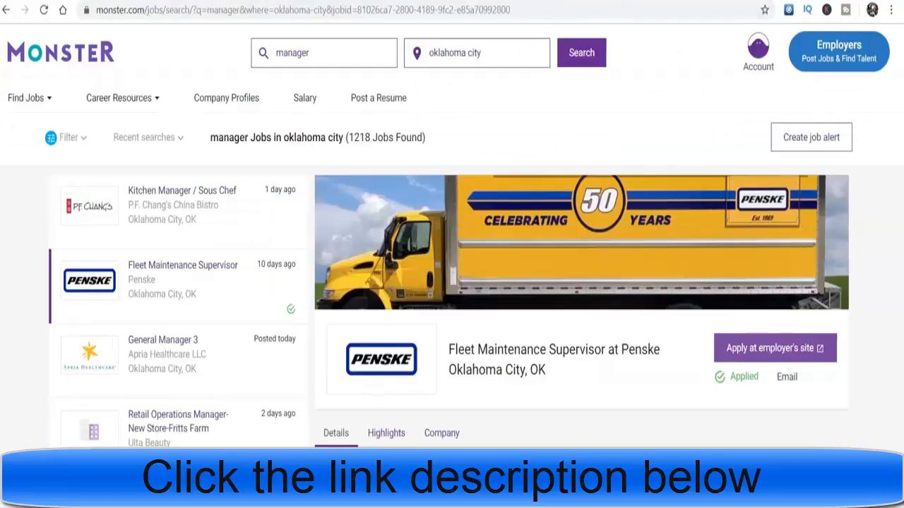
pyautogui.click(598, 2)
pyautogui.click(263, 403)
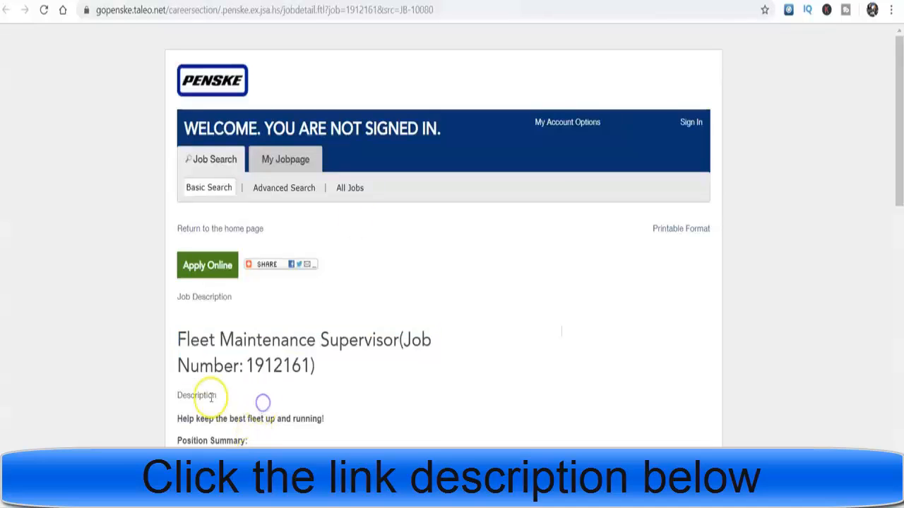
pyautogui.moveTo(178, 395); pyautogui.dragTo(518, 459)
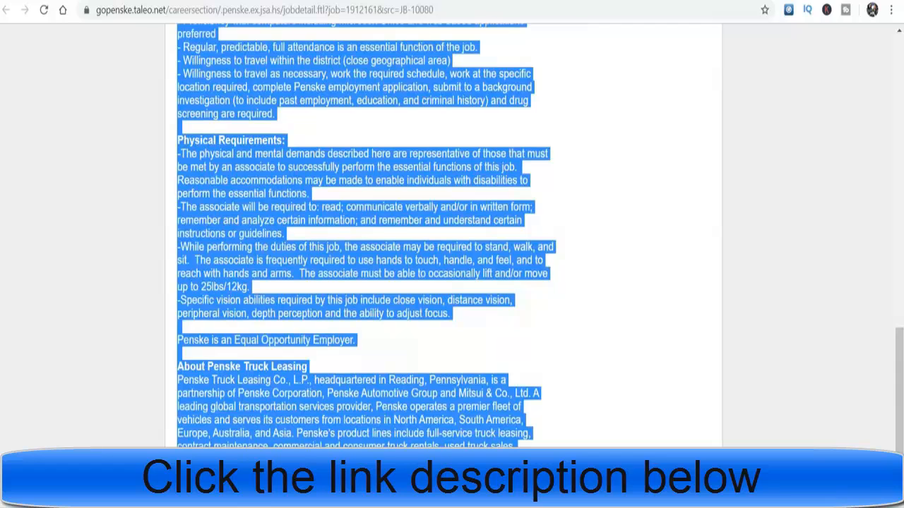
pyautogui.rightClick(384, 430)
pyautogui.click(395, 437)
pyautogui.hotkey('ctrl', 'w')
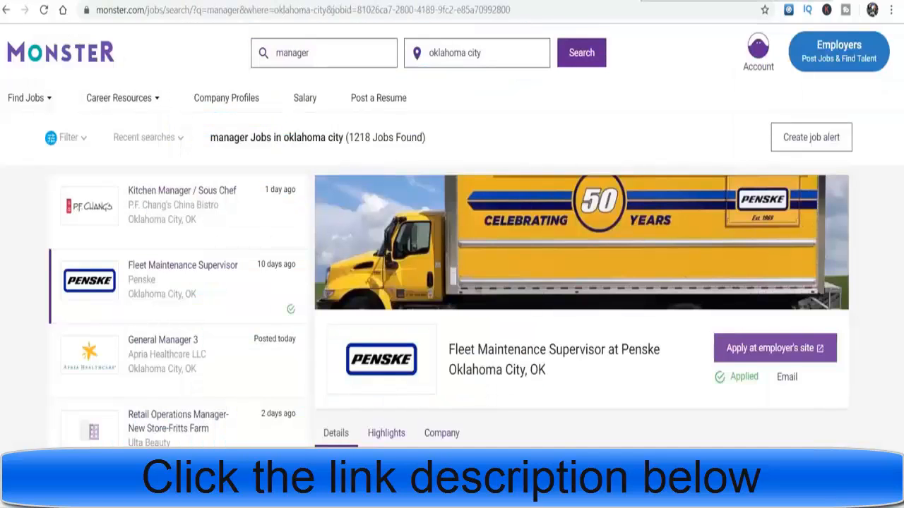
pyautogui.hotkey('ctrl', 'w')
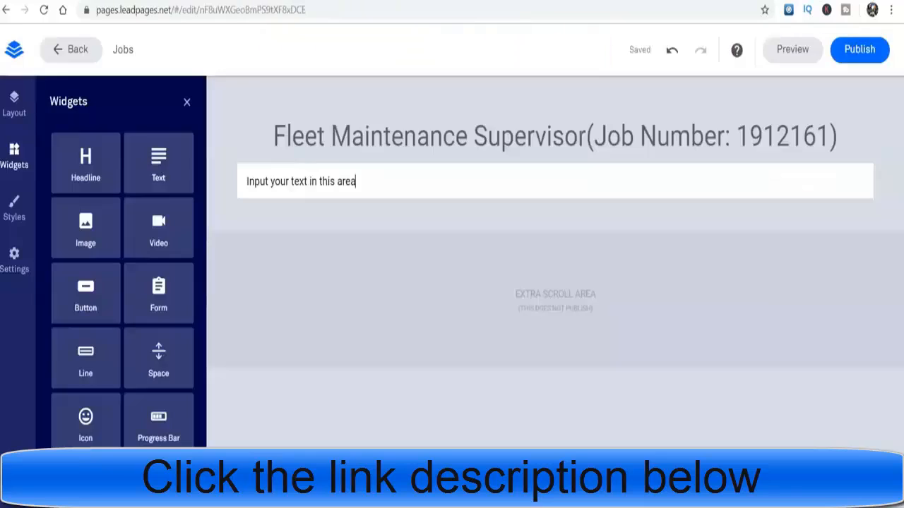
# Step: Replace the text widget's placeholder with the copied job description and check the pasted text
pyautogui.tripleClick(385, 197)
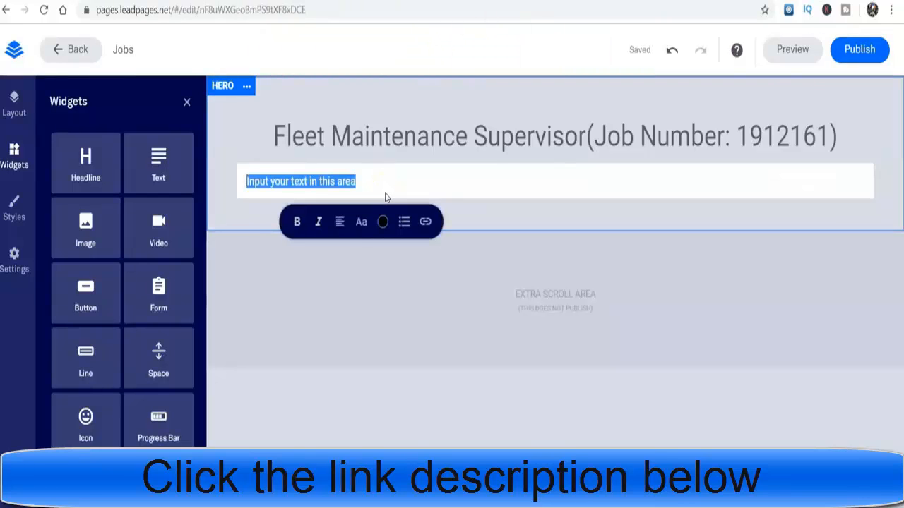
pyautogui.press('BackSpace')
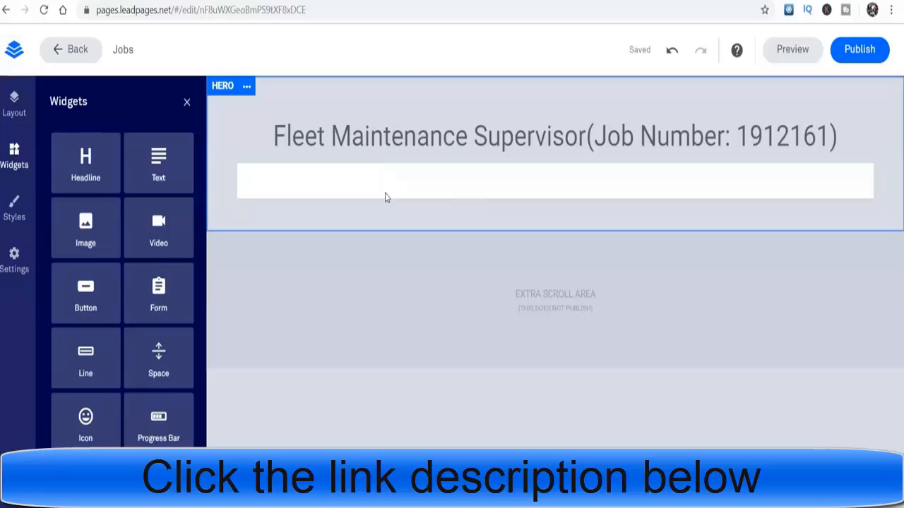
pyautogui.hotkey('ctrl', 'v')
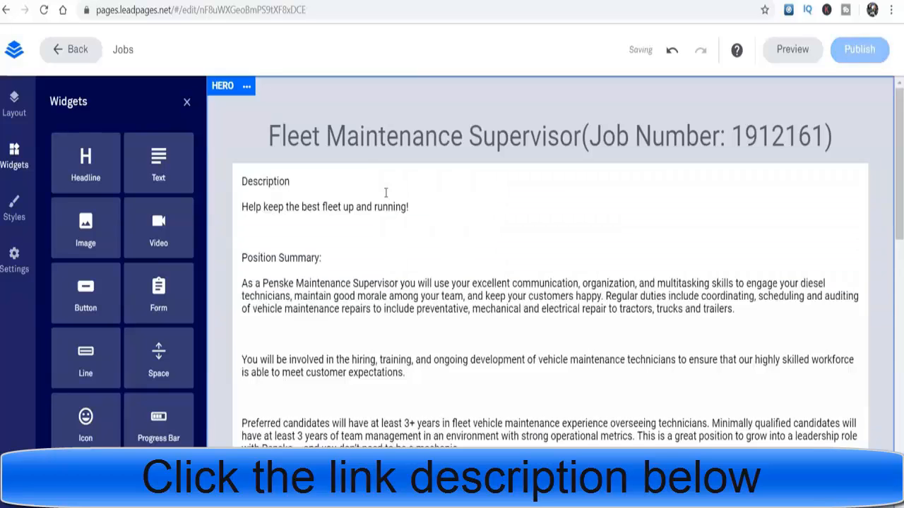
pyautogui.click(304, 186)
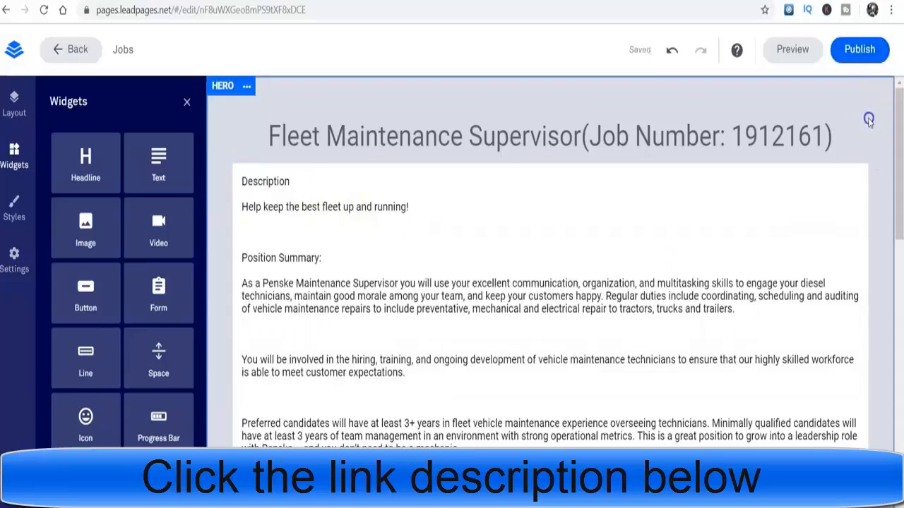
pyautogui.scroll(-15, 550, 269)
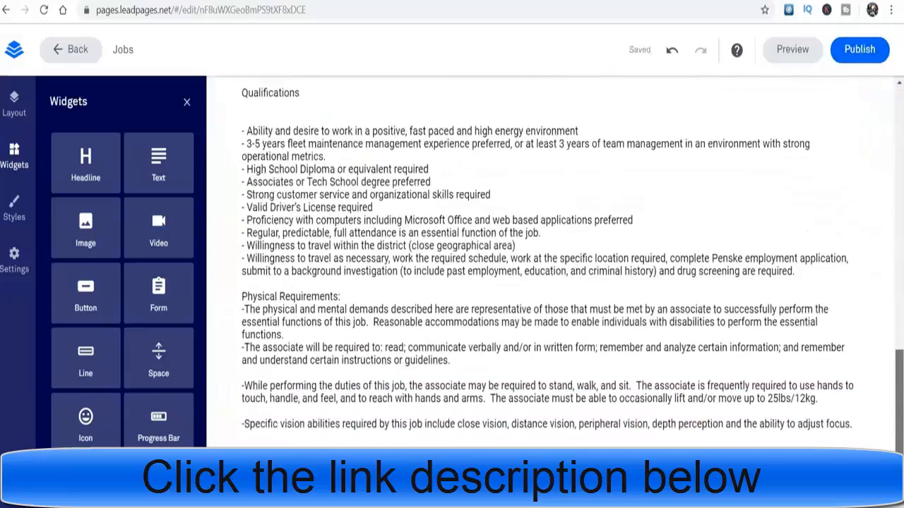
pyautogui.scroll(10, 550, 269)
pyautogui.scroll(10, 551, 268)
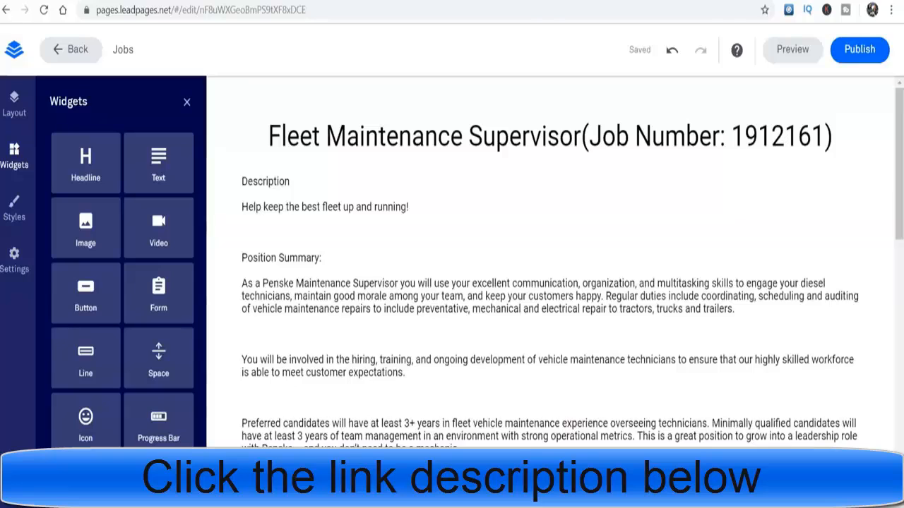
pyautogui.hotkey('ctrl', 'Tab')
pyautogui.click(651, 188)
pyautogui.hotkey('ctrl', 'Tab')
pyautogui.hotkey('ctrl', 'Tab')
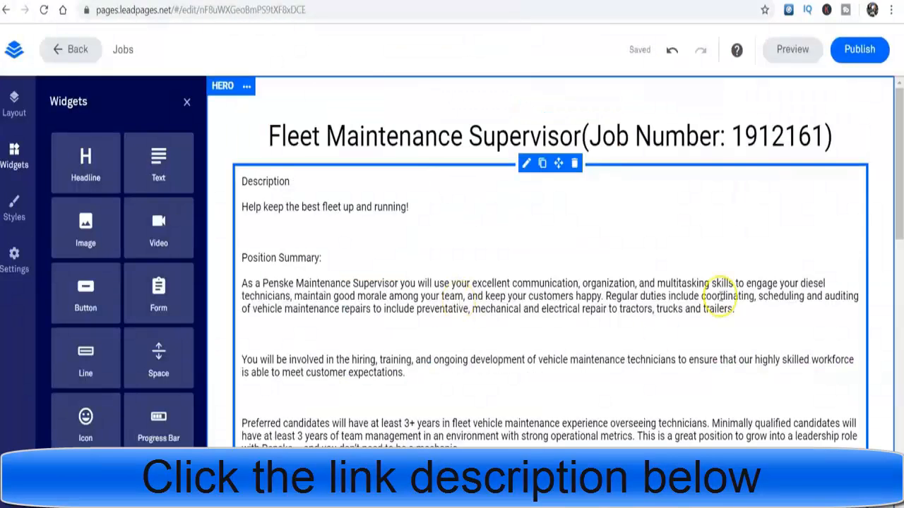
# Step: Make the "Position Summary:" heading in the job description bold
pyautogui.moveTo(900, 128)
pyautogui.mouseDown()
pyautogui.moveTo(890, 413)
pyautogui.moveTo(900, 135)
pyautogui.mouseUp()
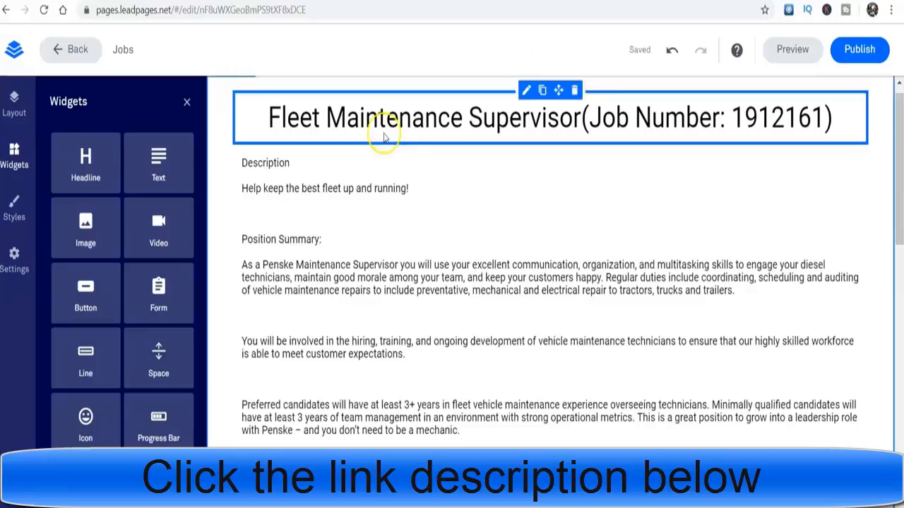
pyautogui.moveTo(324, 240); pyautogui.dragTo(241, 231)
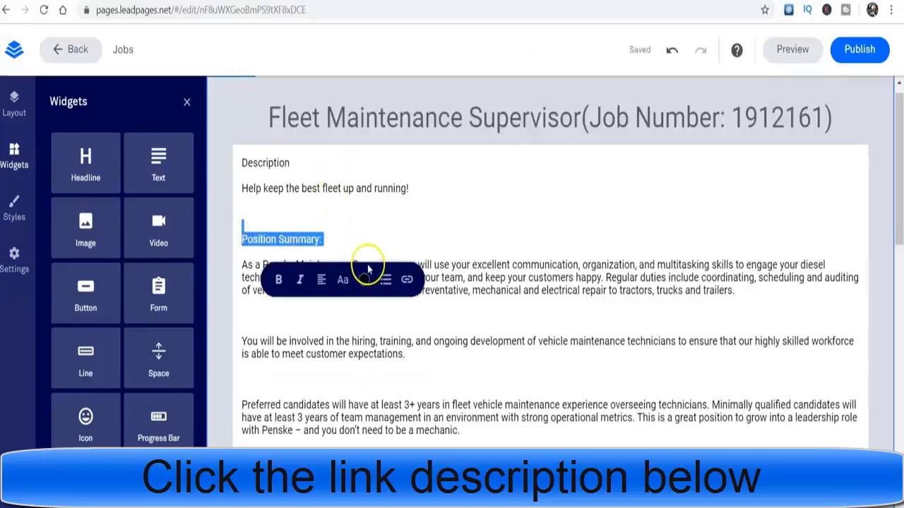
pyautogui.click(354, 223)
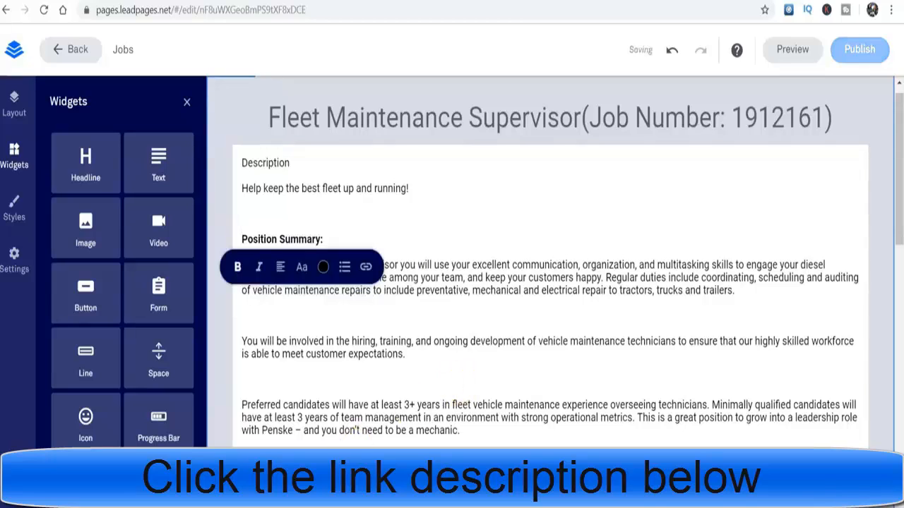
pyautogui.click(282, 295)
pyautogui.click(597, 177)
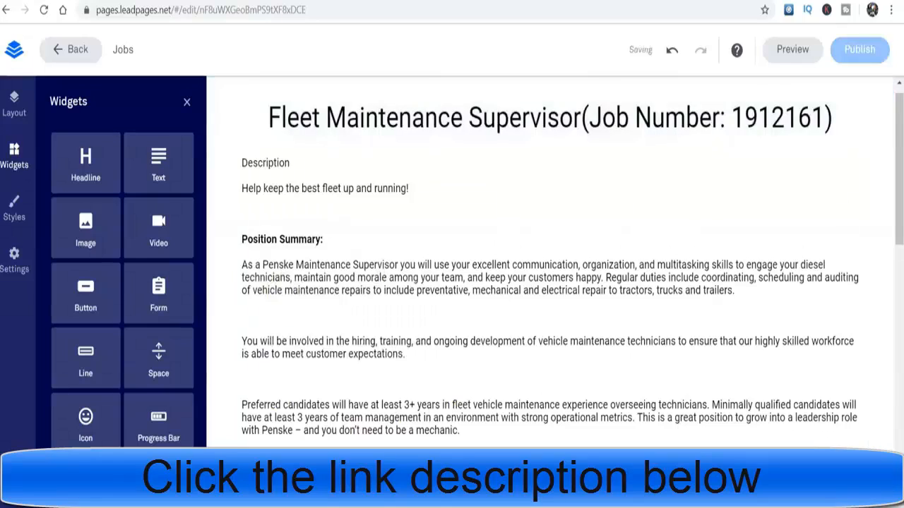
# Step: Make the "What we offer you:" and "Major Responsibilities:" headings in the job description bold
pyautogui.scroll(-5, 551, 261)
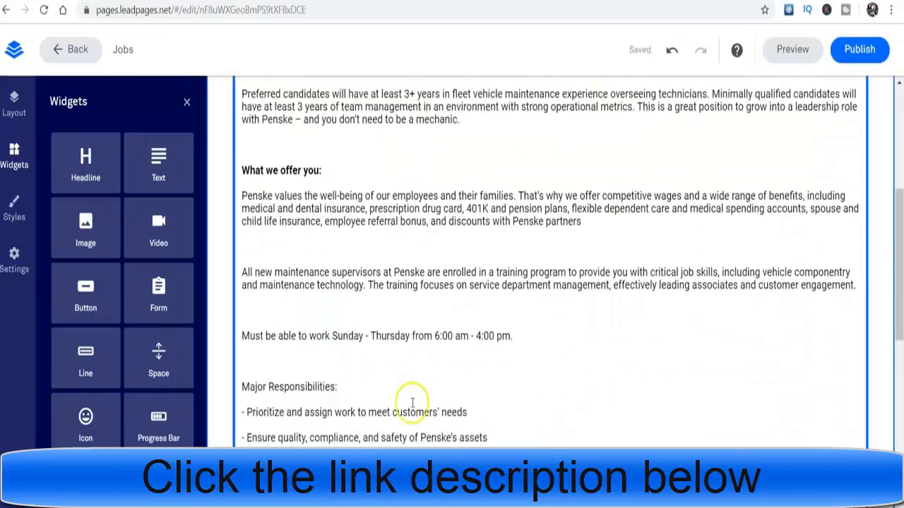
pyautogui.moveTo(342, 387); pyautogui.dragTo(242, 387)
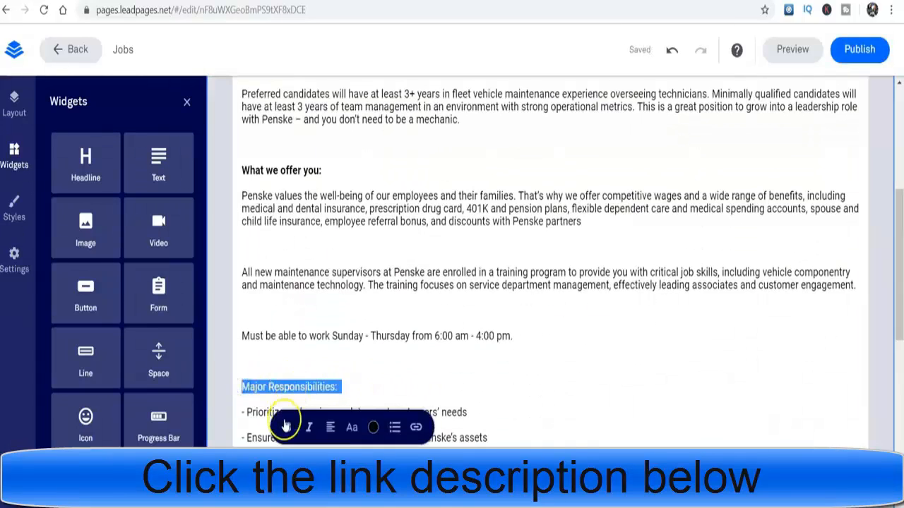
pyautogui.click(799, 363)
pyautogui.scroll(-5, 798, 363)
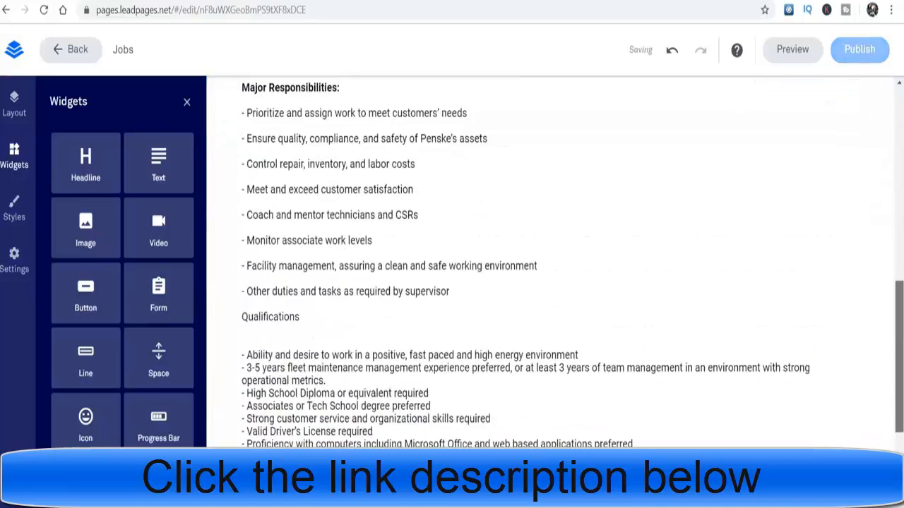
# Step: Make the "Physical Requirements:" heading in the job description bold
pyautogui.scroll(-2, 494, 283)
pyautogui.moveTo(342, 312); pyautogui.dragTo(242, 311)
pyautogui.click(288, 355)
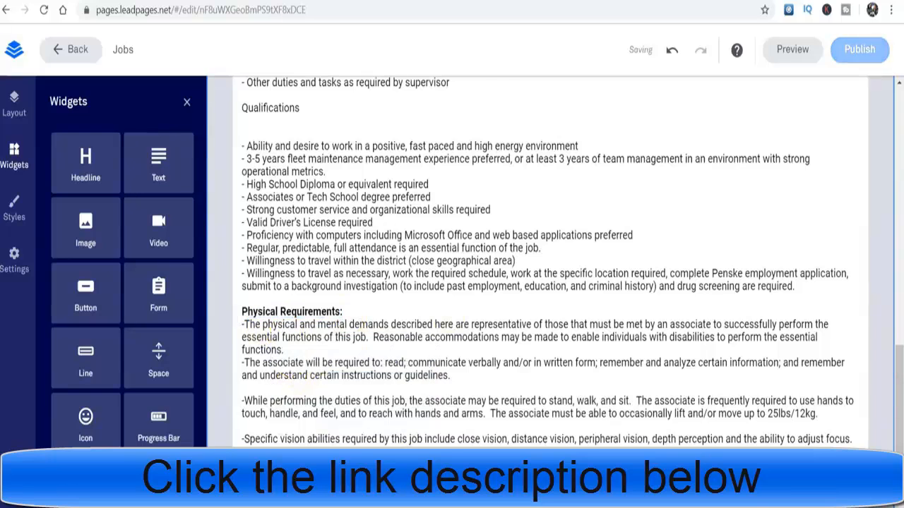
# Step: Place an image widget above the headline and save the Penske truck banner image from the Monster listing
pyautogui.moveTo(899, 399); pyautogui.dragTo(897, 166)
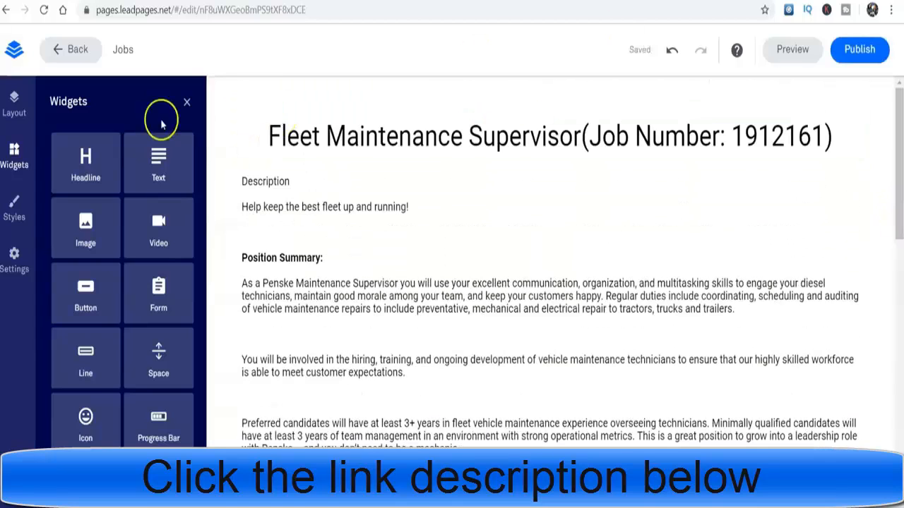
pyautogui.moveTo(85, 232); pyautogui.dragTo(391, 133)
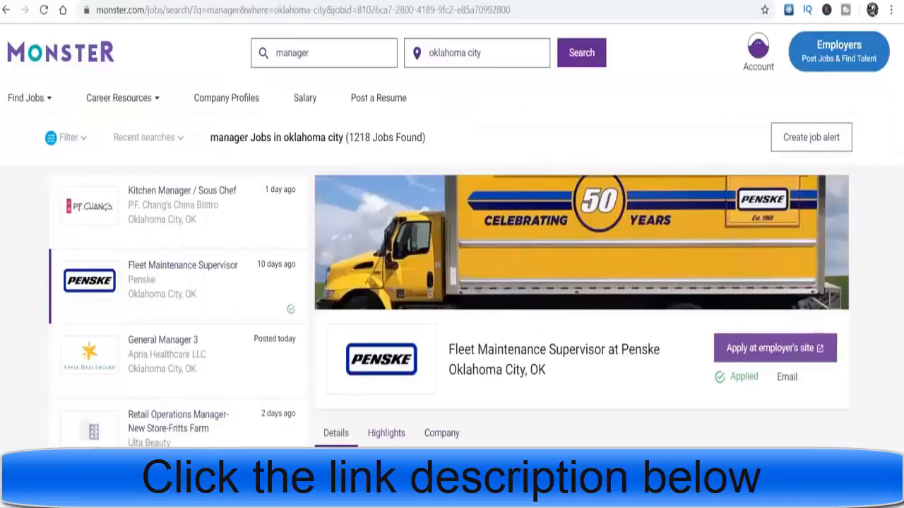
pyautogui.rightClick(466, 281)
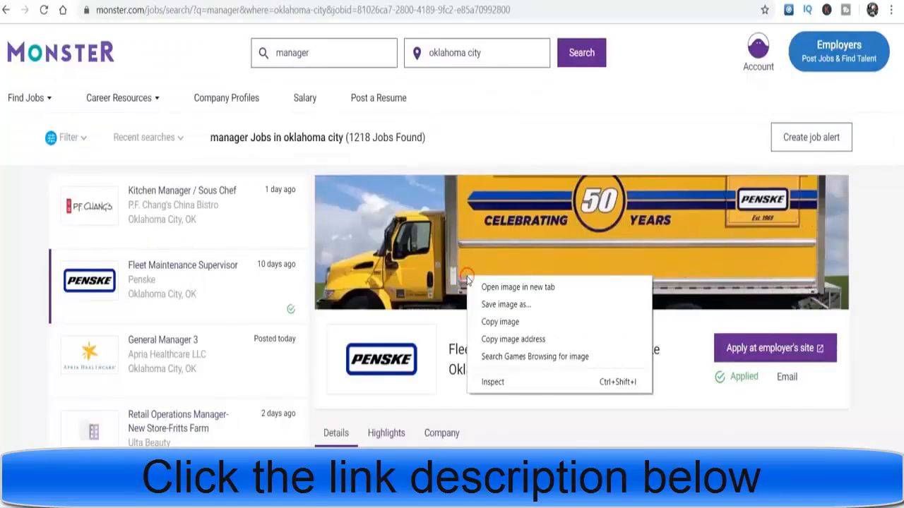
pyautogui.click(497, 304)
pyautogui.click(348, 296)
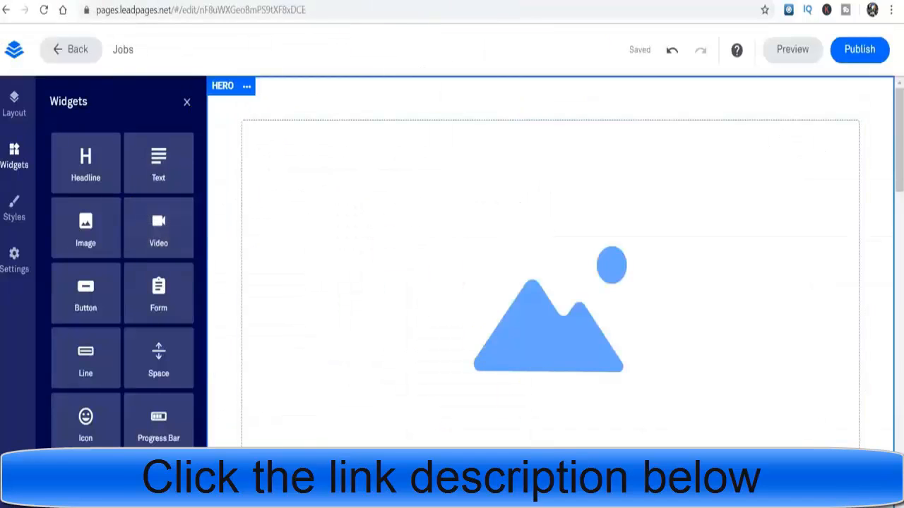
# Step: Upload the Penske-banner file from Downloads in Leadpages and place it in the image widget above the headline
pyautogui.scroll(-2, 551, 384)
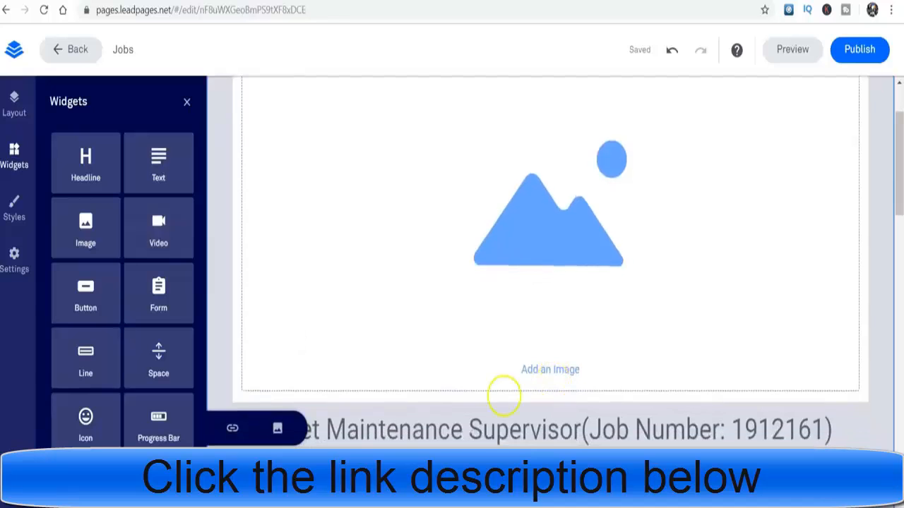
pyautogui.click(295, 428)
pyautogui.click(550, 170)
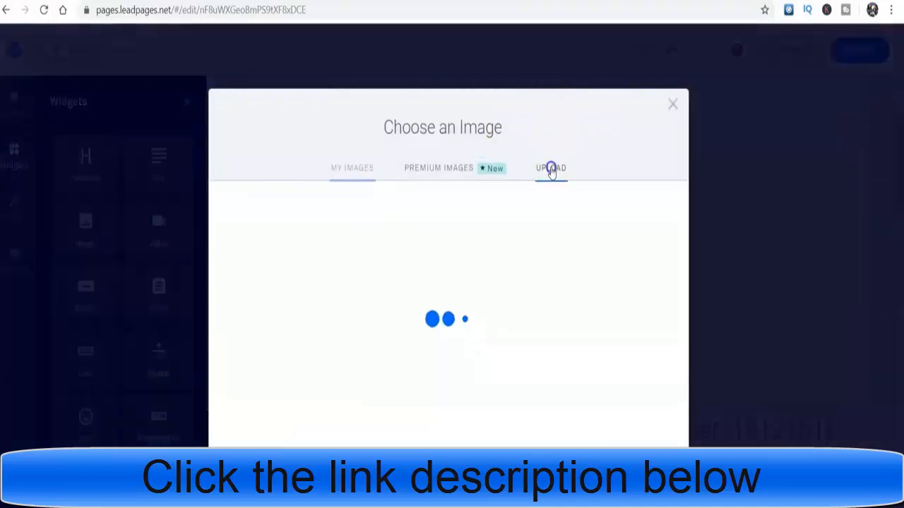
pyautogui.click(469, 403)
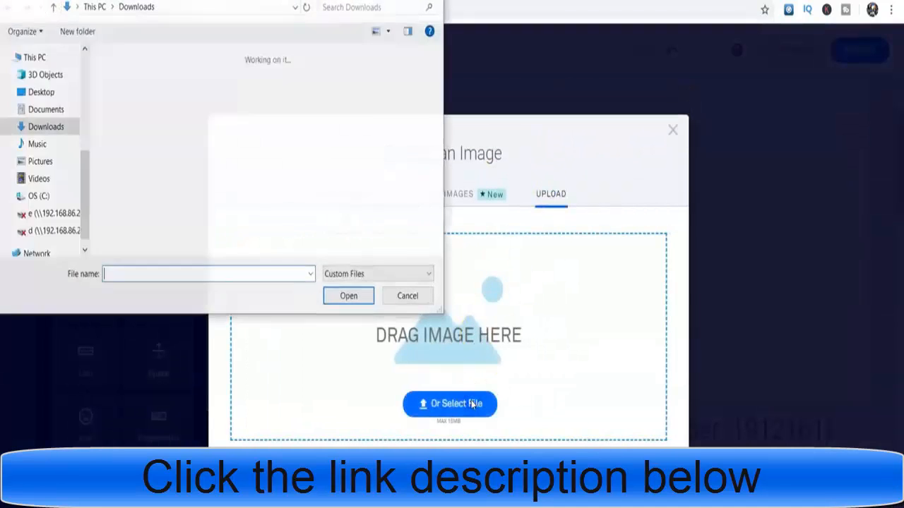
pyautogui.click(134, 139)
pyautogui.click(353, 296)
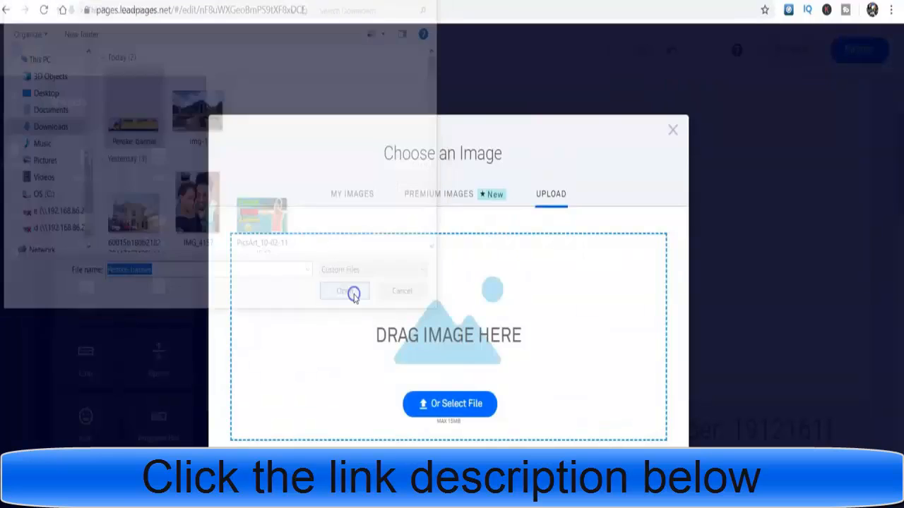
pyautogui.click(601, 298)
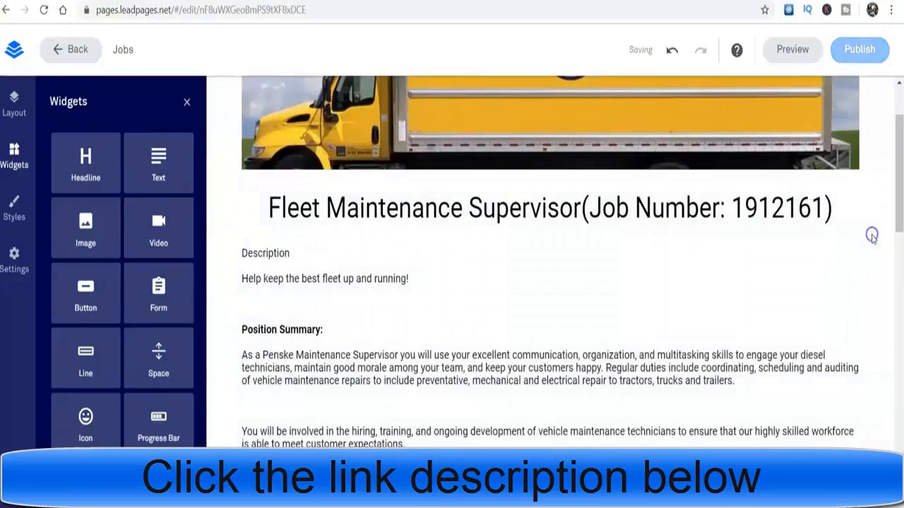
pyautogui.scroll(2, 879, 228)
pyautogui.moveTo(605, 124)
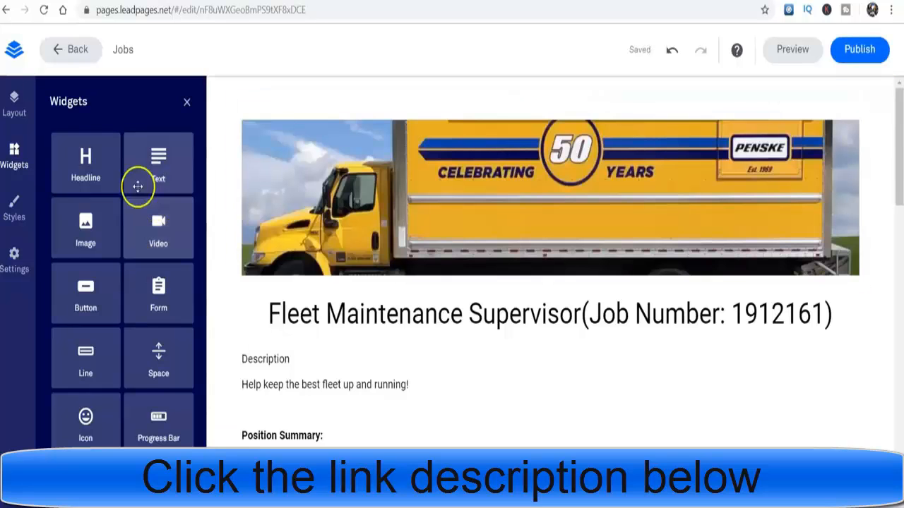
# Step: Add a button widget below the company section at the end of the job description
pyautogui.moveTo(157, 352); pyautogui.dragTo(106, 311)
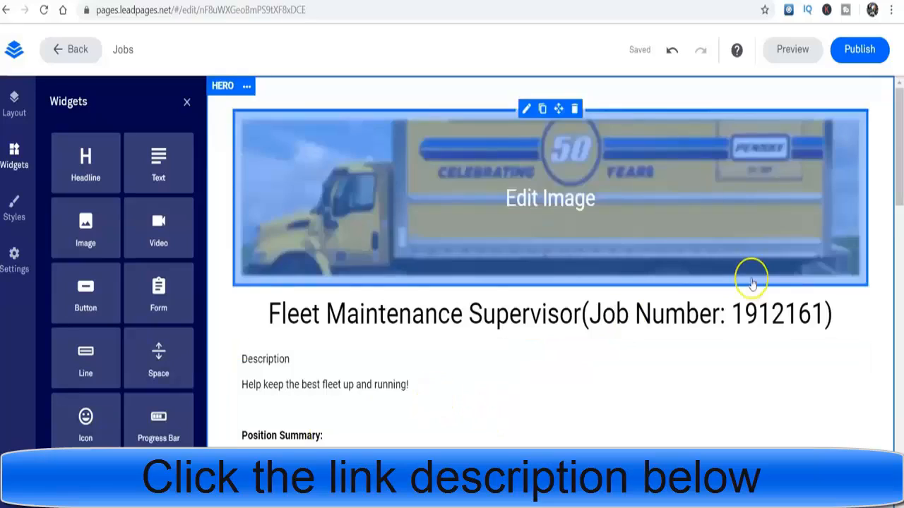
pyautogui.moveTo(899, 153); pyautogui.dragTo(895, 462)
pyautogui.moveTo(896, 398); pyautogui.dragTo(897, 423)
pyautogui.moveTo(60, 292); pyautogui.dragTo(519, 425)
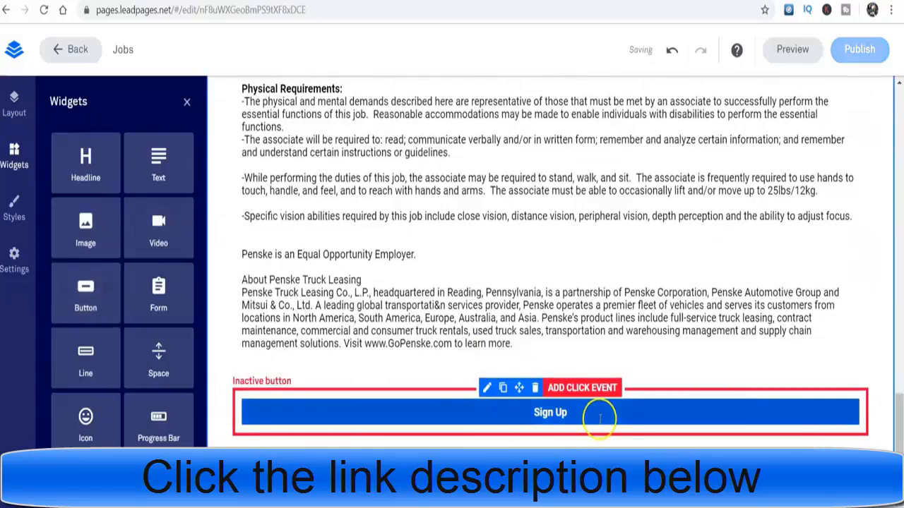
# Step: Replace the button's label with "APPLY TODAY" and return to the beginning of the page
pyautogui.doubleClick(525, 412)
pyautogui.press('BackSpace')
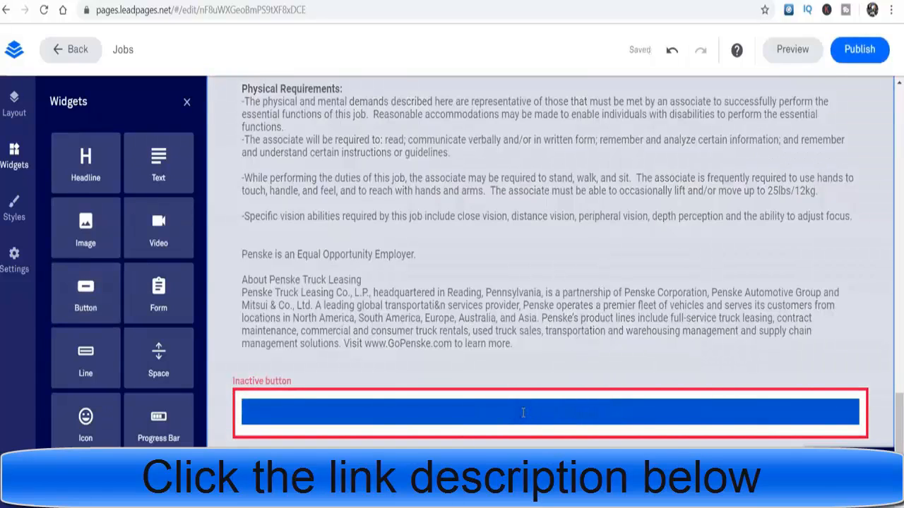
pyautogui.write('APPLY TODAY')
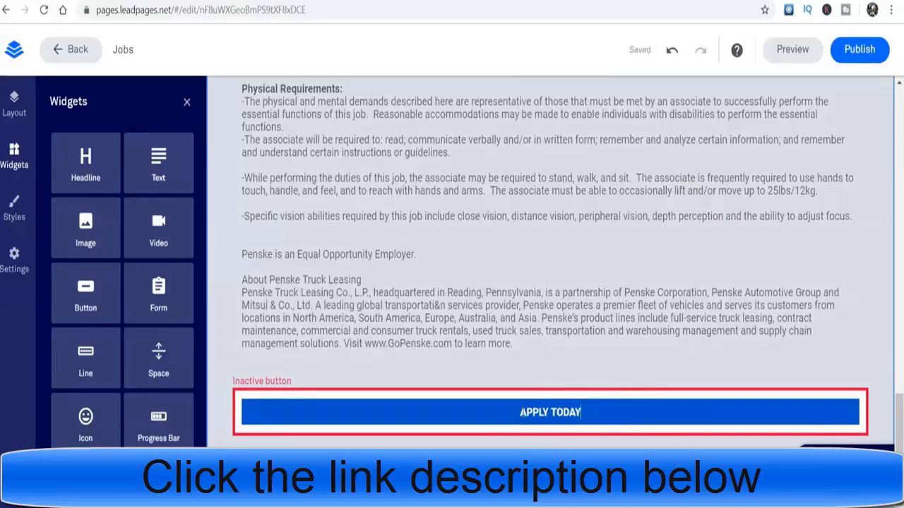
pyautogui.click(744, 298)
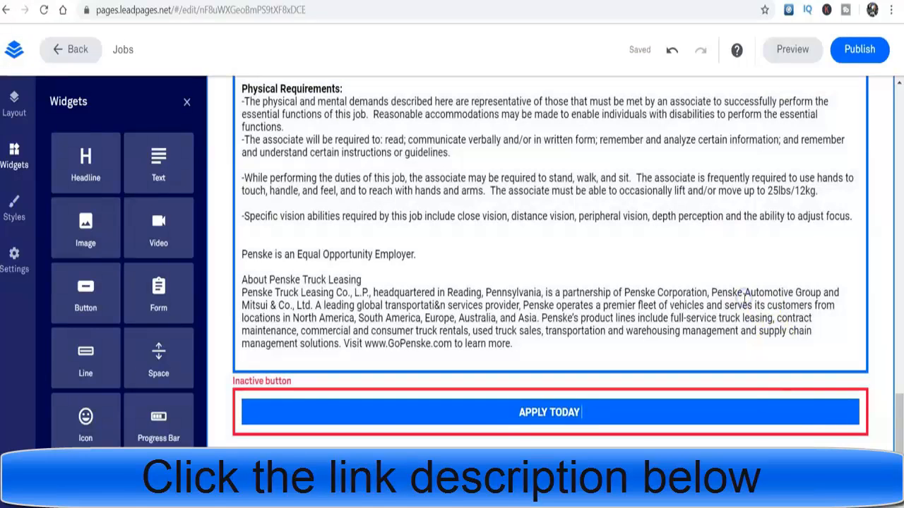
pyautogui.click(466, 210)
pyautogui.moveTo(899, 417); pyautogui.dragTo(898, 144)
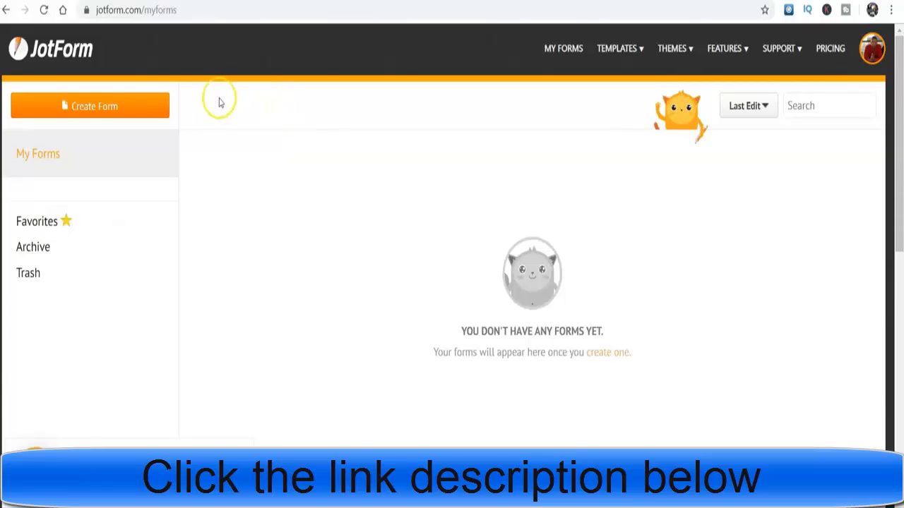
# Step: Switch to JotForm and start a new classic form with all questions on one page, based on a template
pyautogui.click(129, 109)
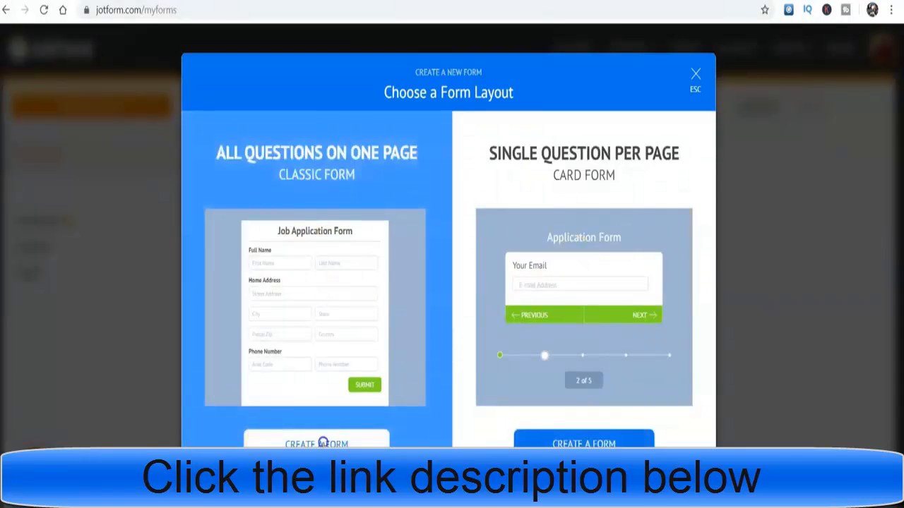
pyautogui.click(322, 443)
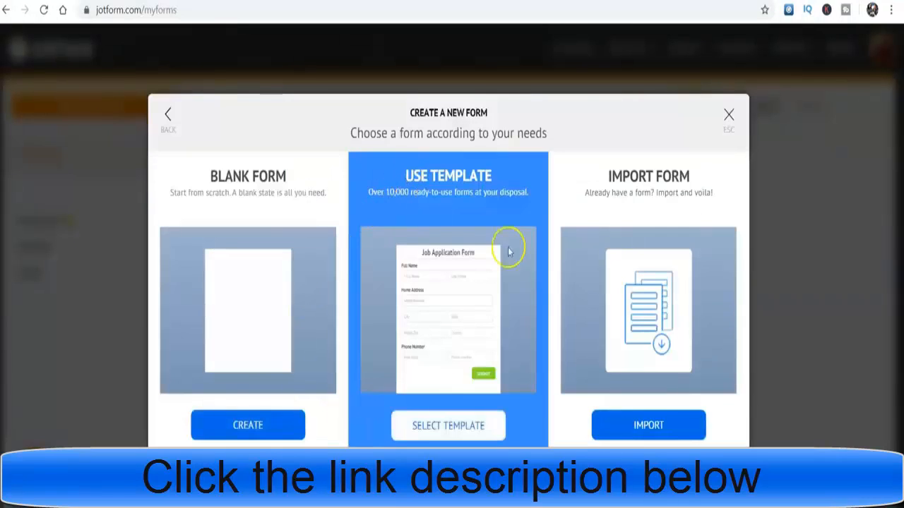
pyautogui.click(455, 426)
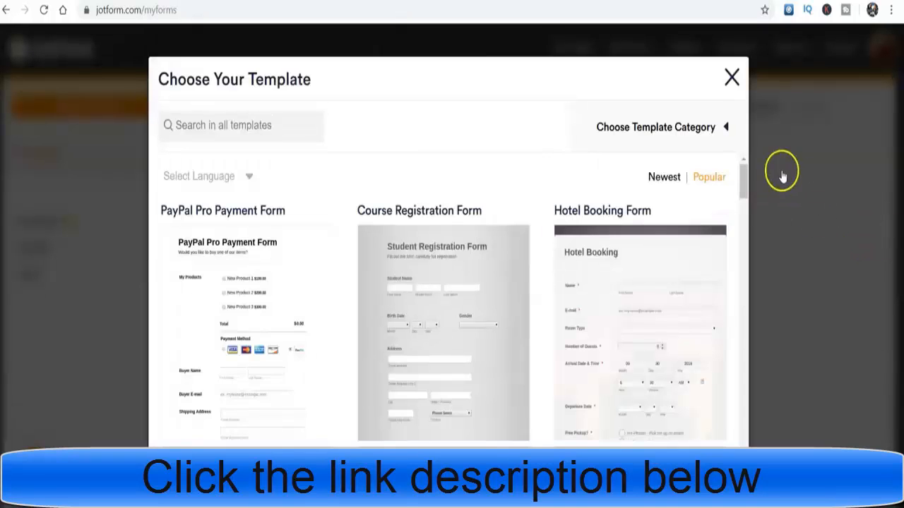
# Step: Browse the popular form templates and search all templates for "JOB"
pyautogui.scroll(-1, 745, 181)
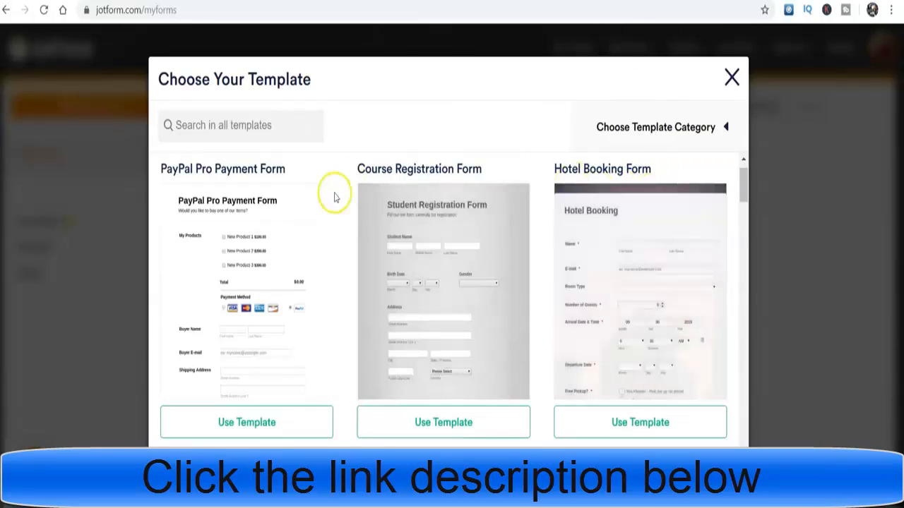
pyautogui.moveTo(743, 189); pyautogui.dragTo(741, 225)
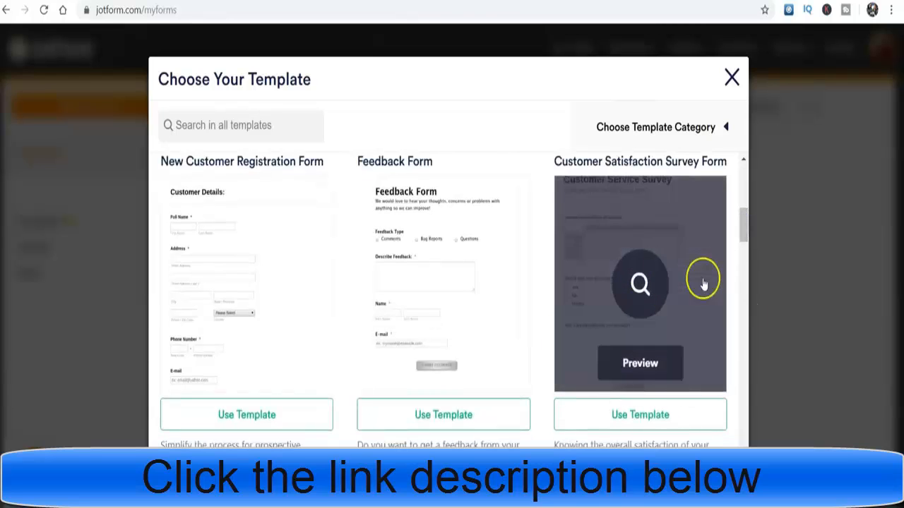
pyautogui.moveTo(740, 216); pyautogui.dragTo(782, 154)
pyautogui.moveTo(780, 197); pyautogui.dragTo(783, 176)
pyautogui.click(258, 124)
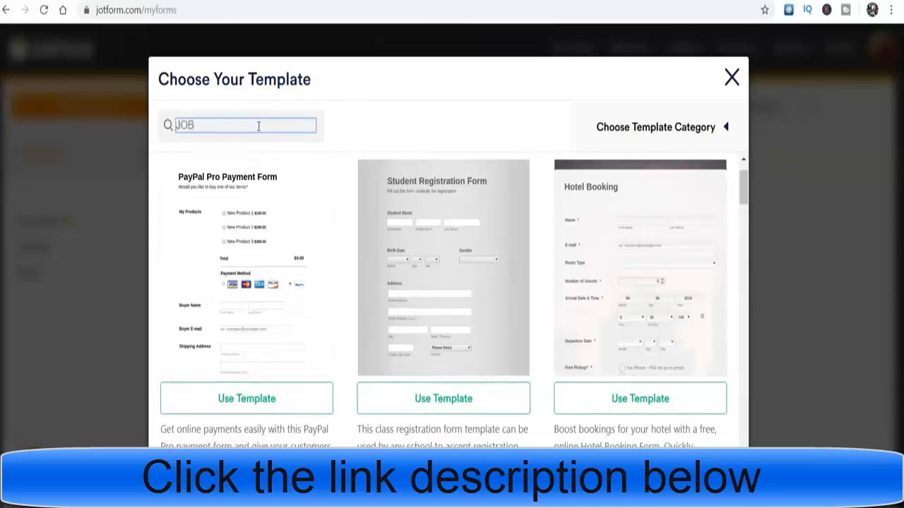
pyautogui.click(166, 127)
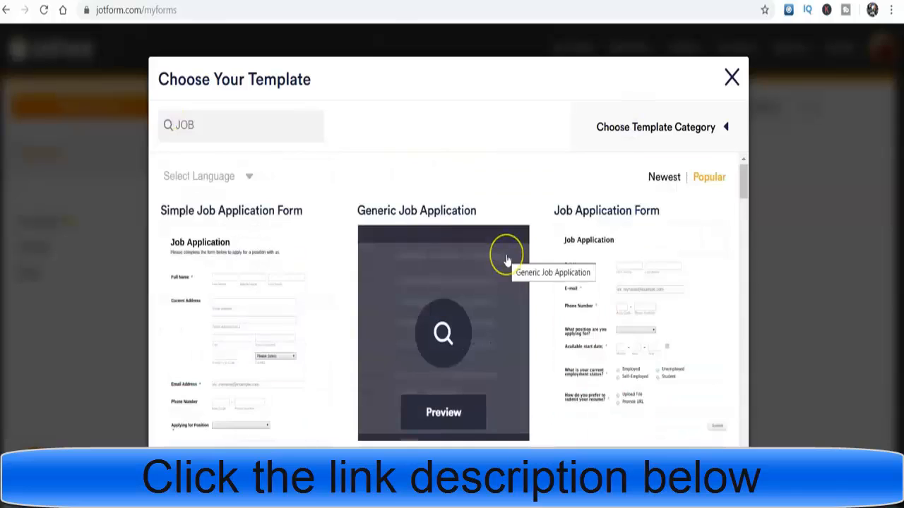
# Step: Look through the job templates and preview the Simple Job Application Form
pyautogui.click(231, 86)
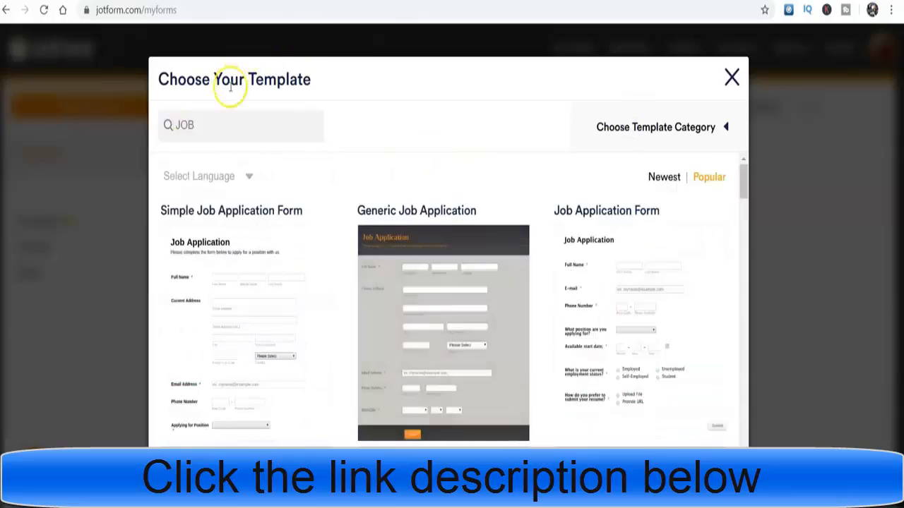
pyautogui.click(185, 124)
pyautogui.moveTo(746, 169); pyautogui.dragTo(744, 237)
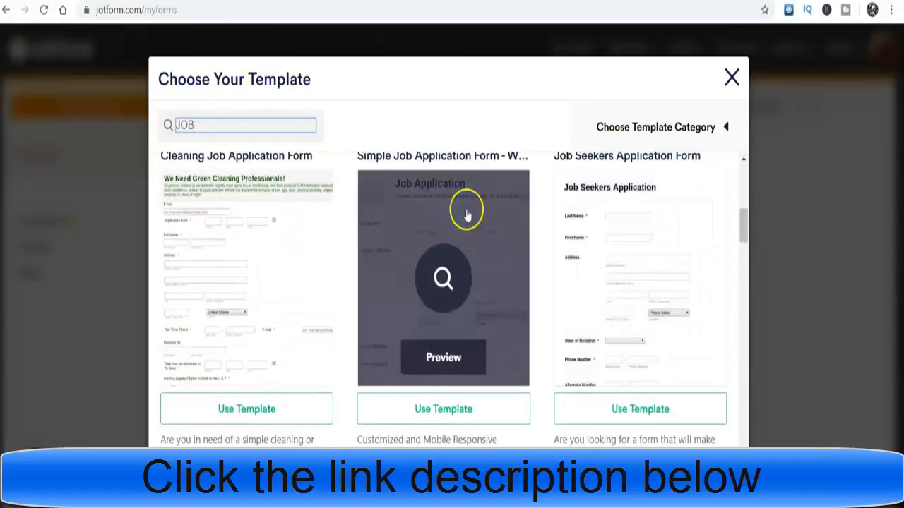
pyautogui.moveTo(742, 226); pyautogui.dragTo(743, 422)
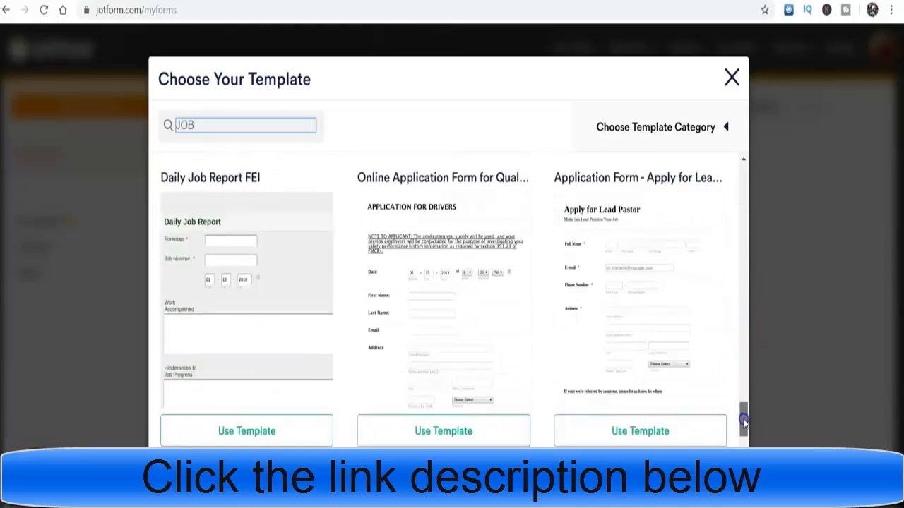
pyautogui.scroll(-8, 743, 422)
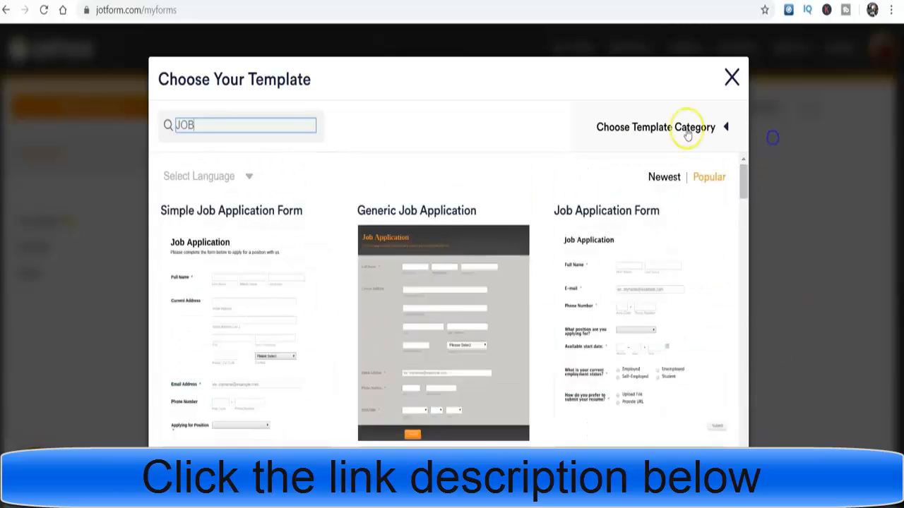
pyautogui.moveTo(272, 327)
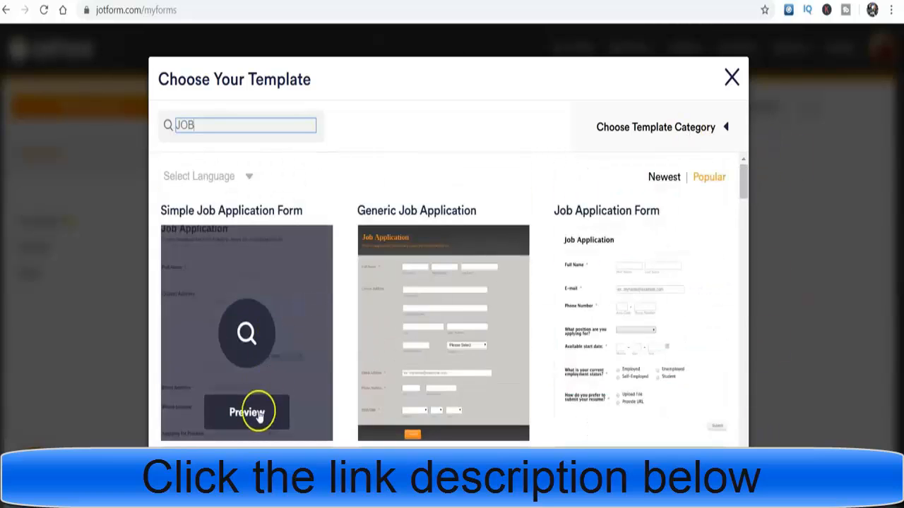
pyautogui.click(287, 317)
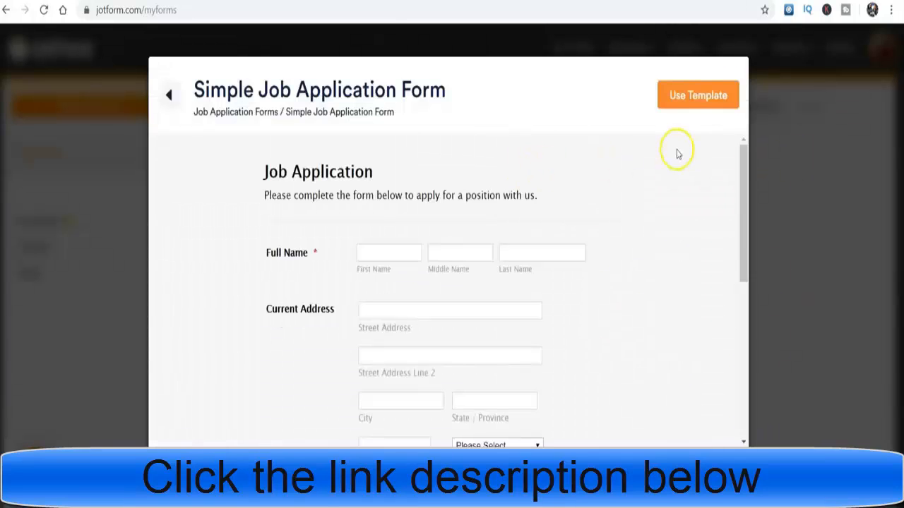
# Step: Create the form from the previewed Simple Job Application Form template and select its "Job Application" heading
pyautogui.moveTo(743, 170); pyautogui.dragTo(746, 348)
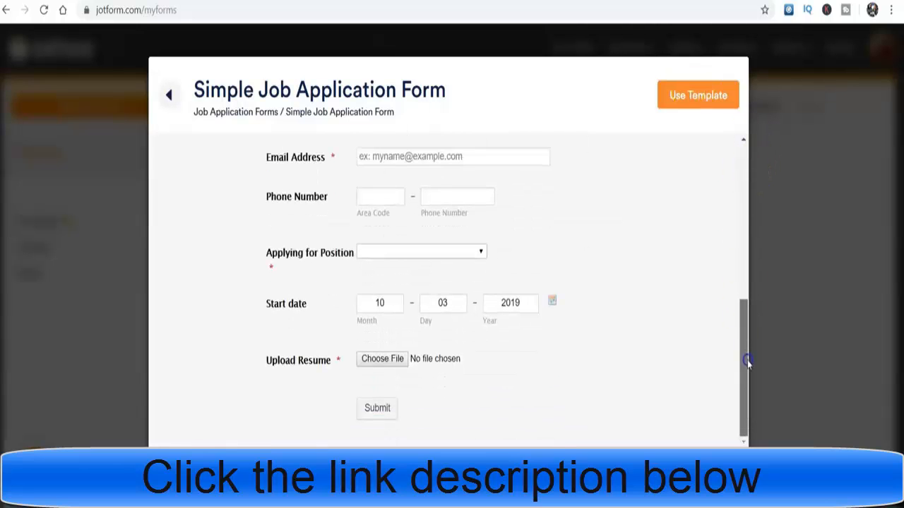
pyautogui.moveTo(750, 315); pyautogui.dragTo(749, 304)
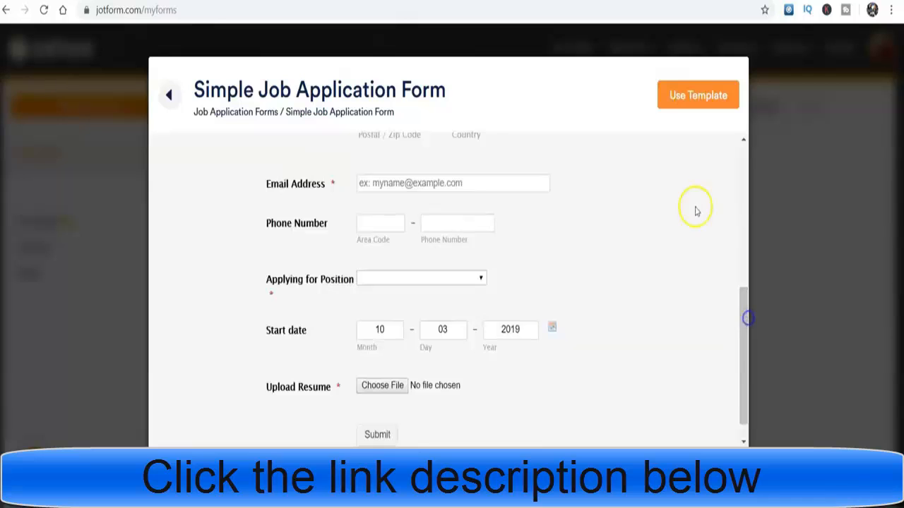
pyautogui.click(688, 106)
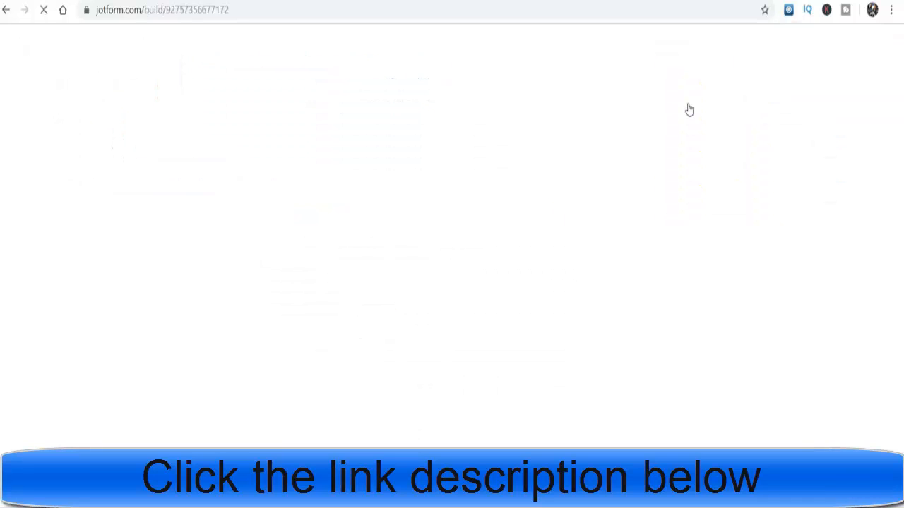
pyautogui.click(480, 164)
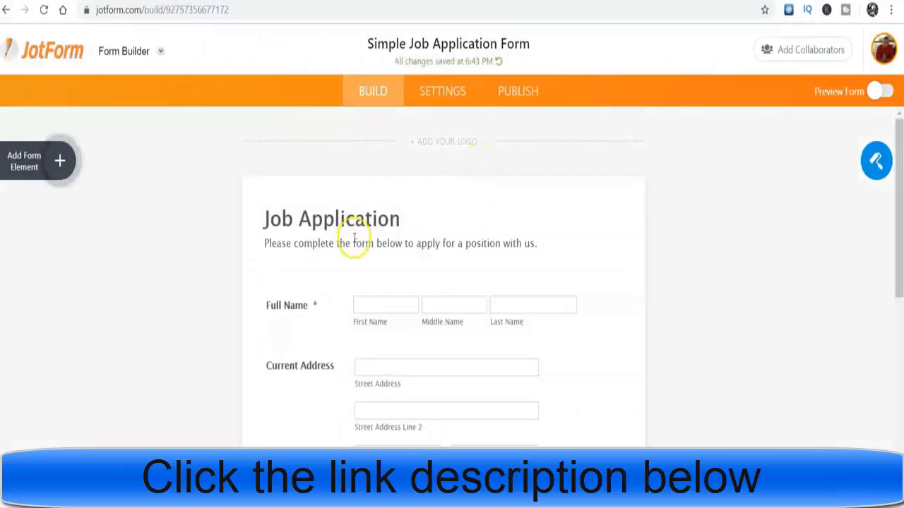
pyautogui.click(410, 223)
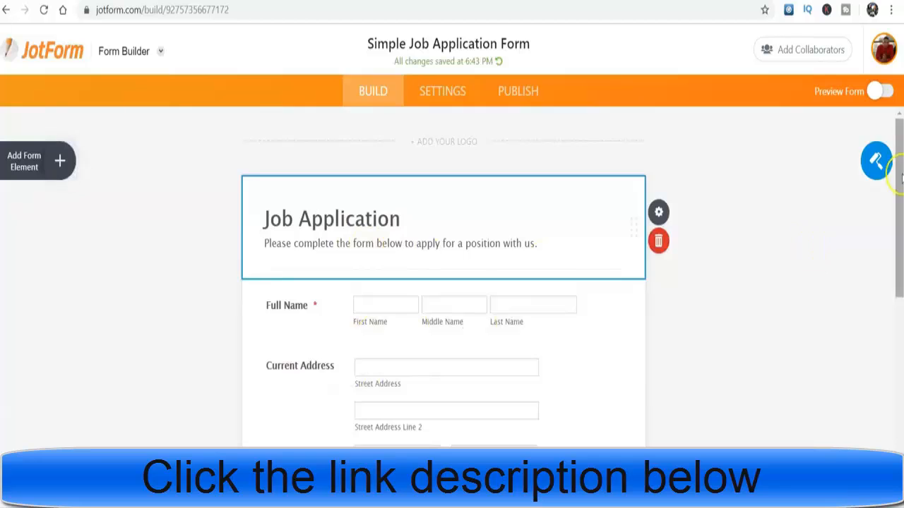
# Step: Replace the "Work 1" option in the Applying for Position dropdown with "Manager"
pyautogui.scroll(-5, 810, 250)
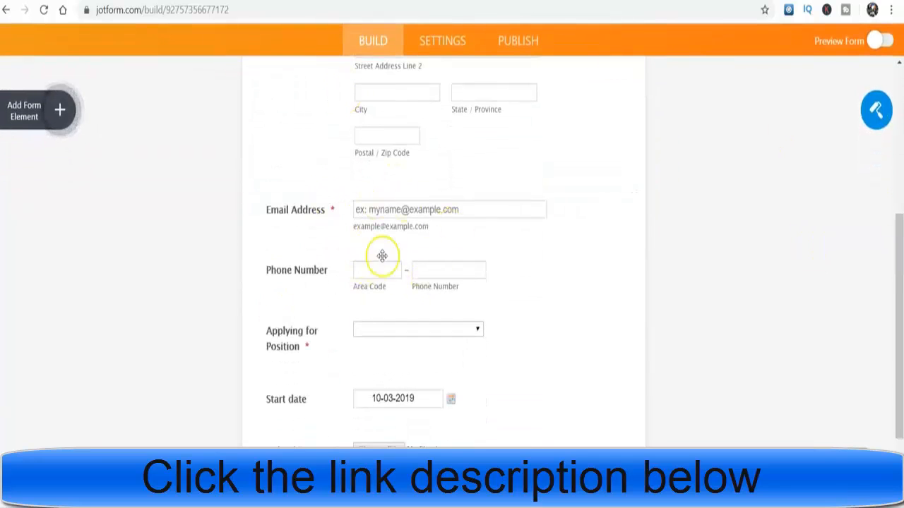
pyautogui.click(416, 333)
pyautogui.click(416, 333)
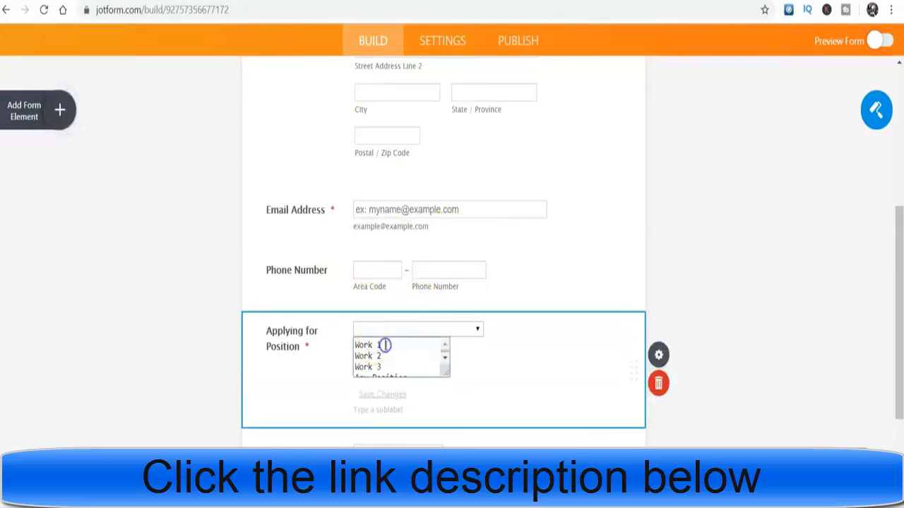
pyautogui.press('BackSpace')
pyautogui.press('BackSpace')
pyautogui.press('BackSpace')
pyautogui.press('BackSpace')
pyautogui.press('BackSpace')
pyautogui.press('BackSpace')
pyautogui.write('manager')
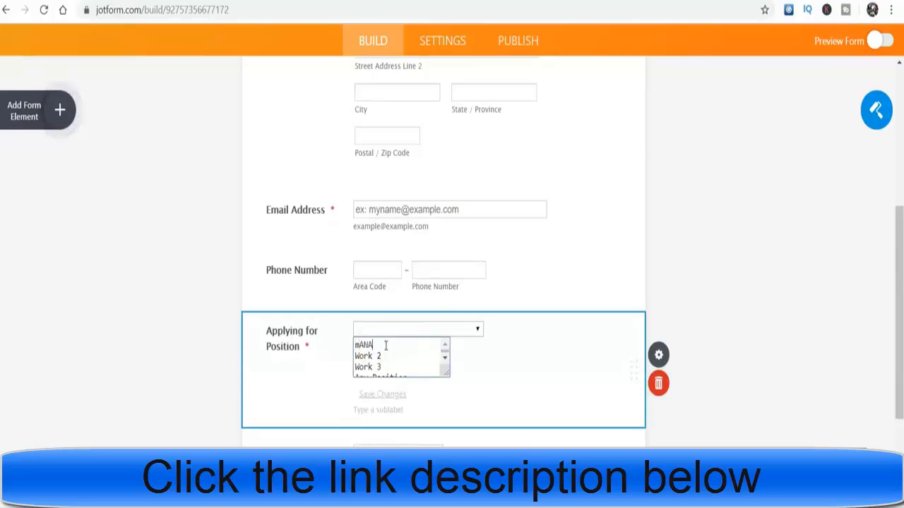
pyautogui.press('BackSpace')
pyautogui.press('BackSpace')
pyautogui.press('BackSpace')
pyautogui.press('BackSpace')
pyautogui.press('BackSpace')
pyautogui.press('BackSpace')
pyautogui.press('BackSpace')
pyautogui.write('Manager')
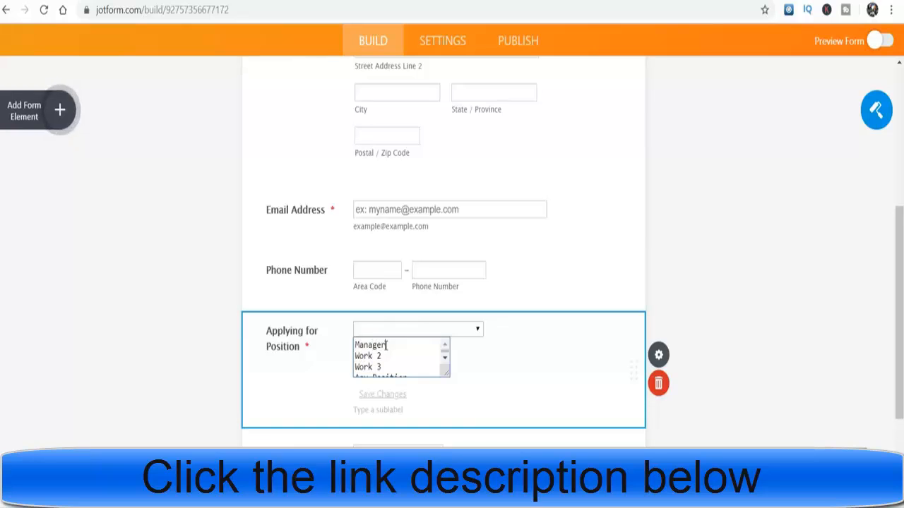
# Step: Replace the "Work 2" option of the Applying for Position dropdown with "Supervisor" and finish editing the options
pyautogui.click(386, 356)
pyautogui.press('BackSpace')
pyautogui.press('BackSpace')
pyautogui.press('BackSpace')
pyautogui.press('BackSpace')
pyautogui.press('BackSpace')
pyautogui.press('BackSpace')
pyautogui.write('Suoer')
pyautogui.press('BackSpace')
pyautogui.press('BackSpace')
pyautogui.press('BackSpace')
pyautogui.write('pervisor')
pyautogui.click(393, 350)
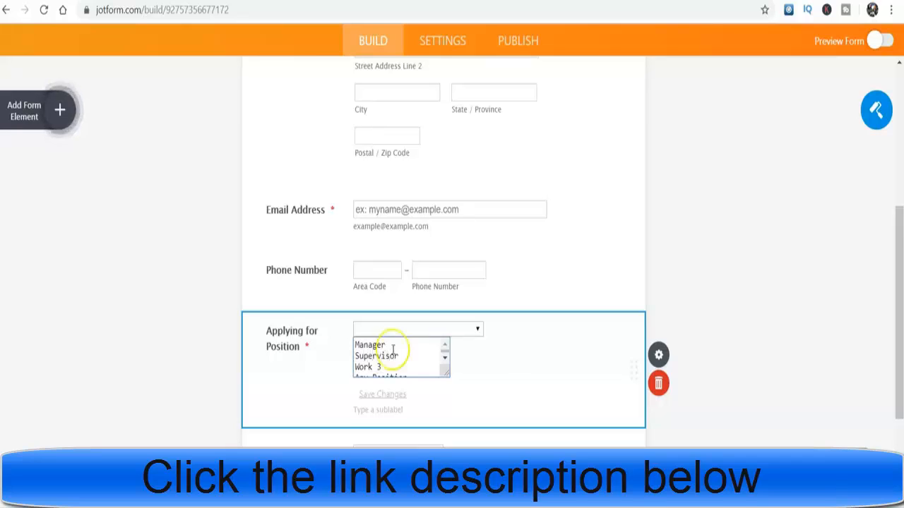
pyautogui.click(510, 357)
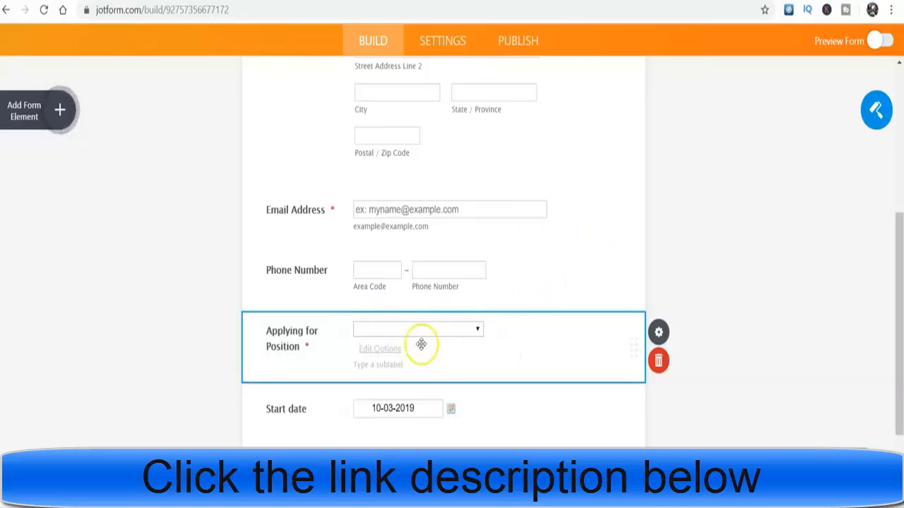
# Step: Select the form's Submit button and look through its advanced and general properties
pyautogui.moveTo(896, 251); pyautogui.dragTo(900, 288)
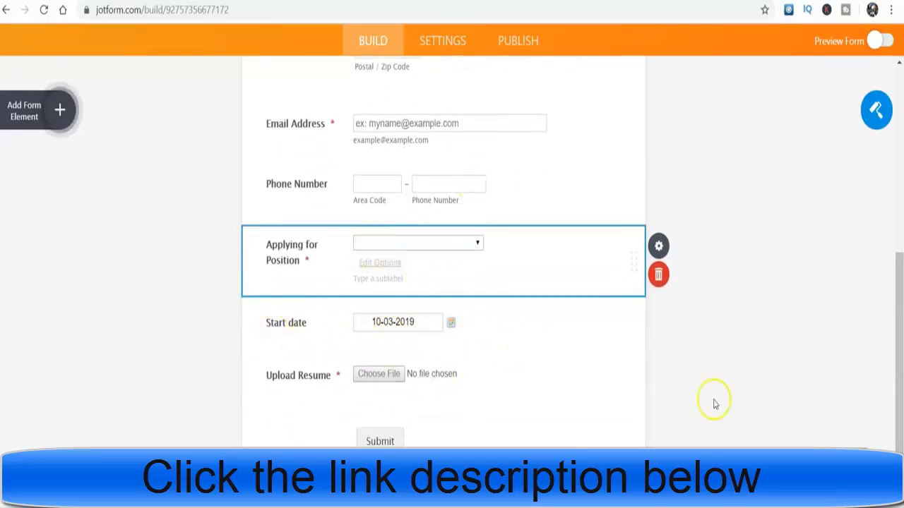
pyautogui.moveTo(894, 319); pyautogui.dragTo(897, 367)
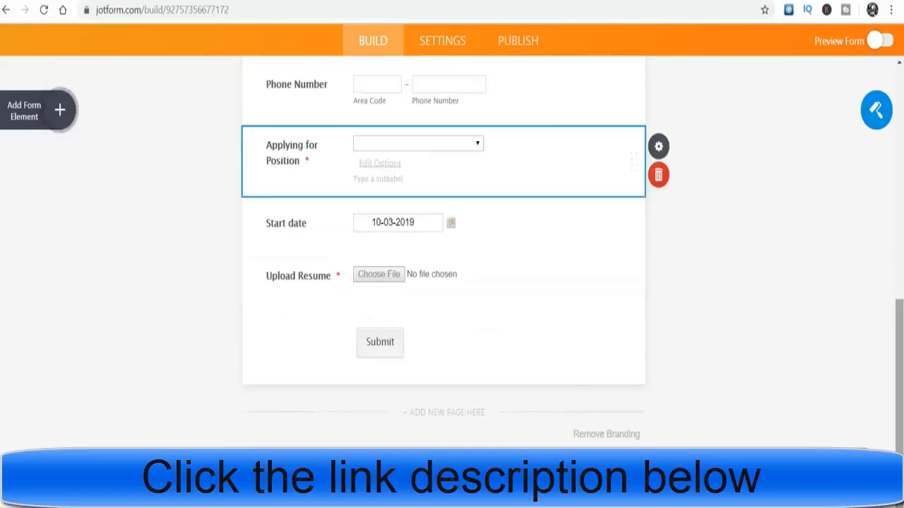
pyautogui.doubleClick(386, 357)
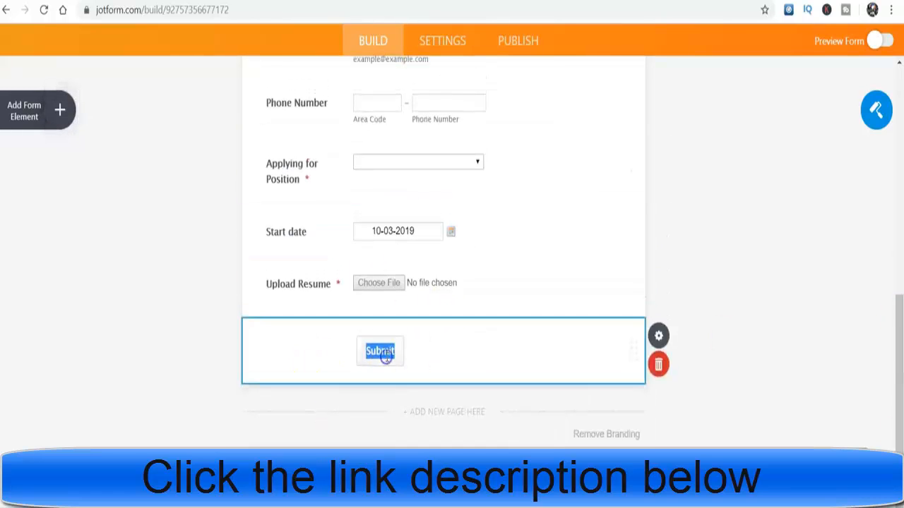
pyautogui.click(420, 347)
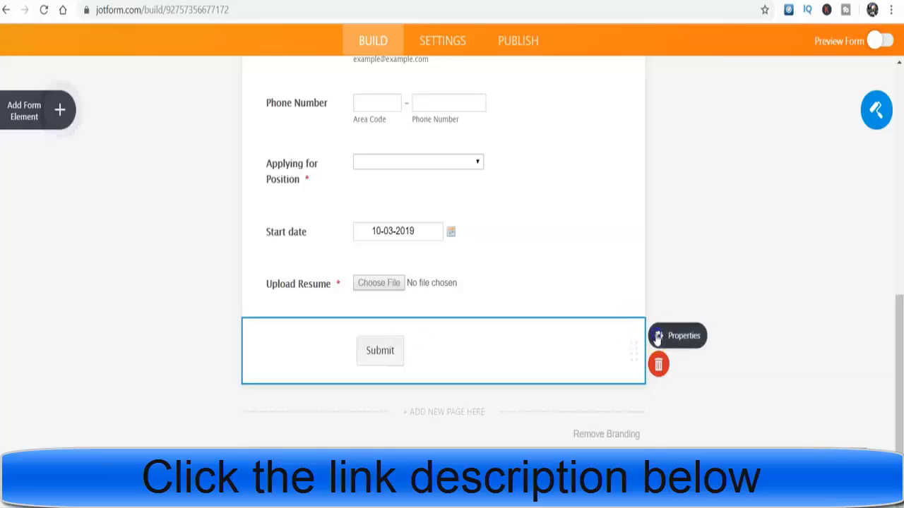
pyautogui.click(657, 335)
pyautogui.click(821, 114)
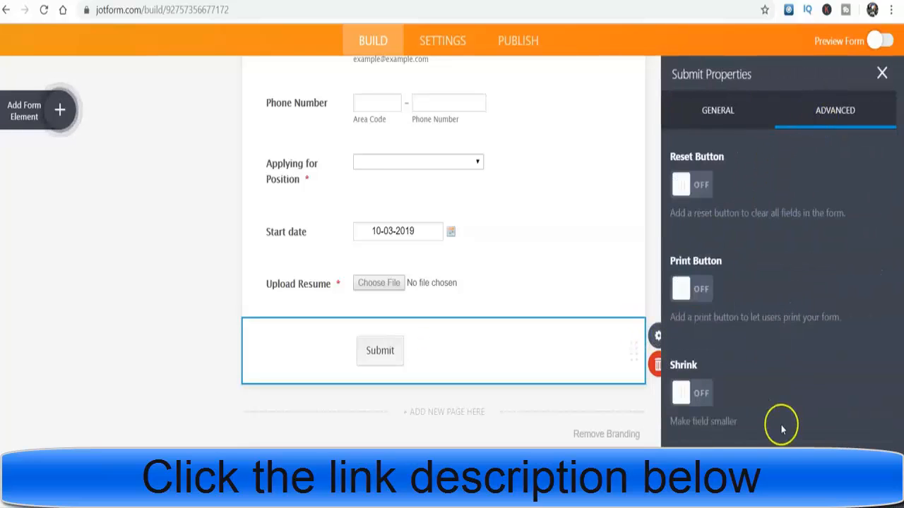
pyautogui.scroll(-3, 780, 424)
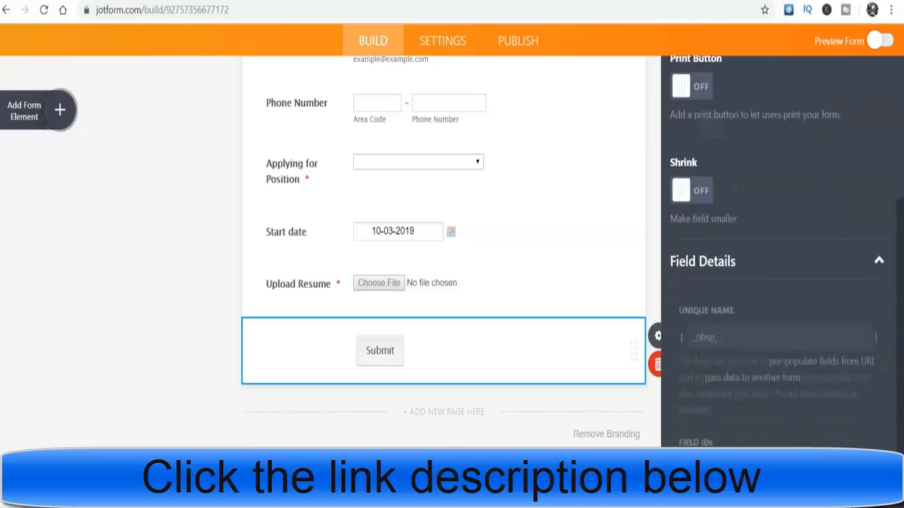
pyautogui.scroll(3, 782, 283)
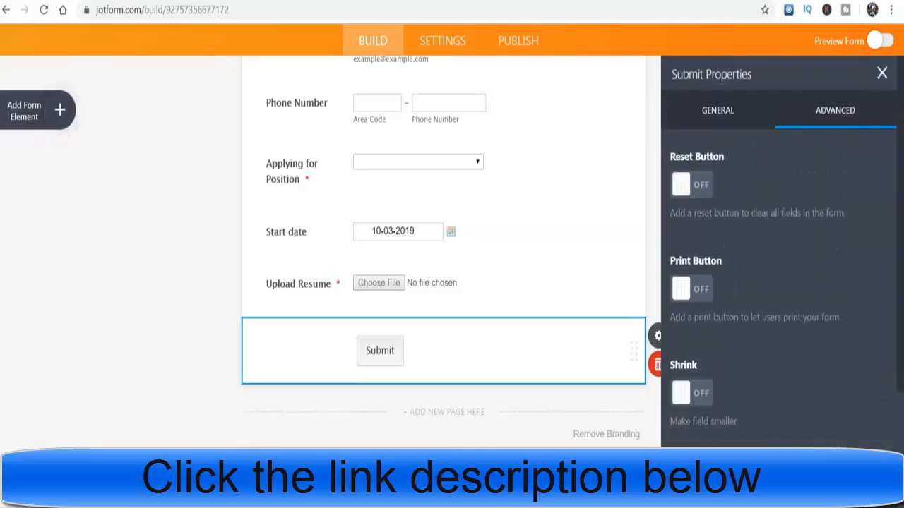
pyautogui.click(717, 111)
pyautogui.scroll(-2, 716, 111)
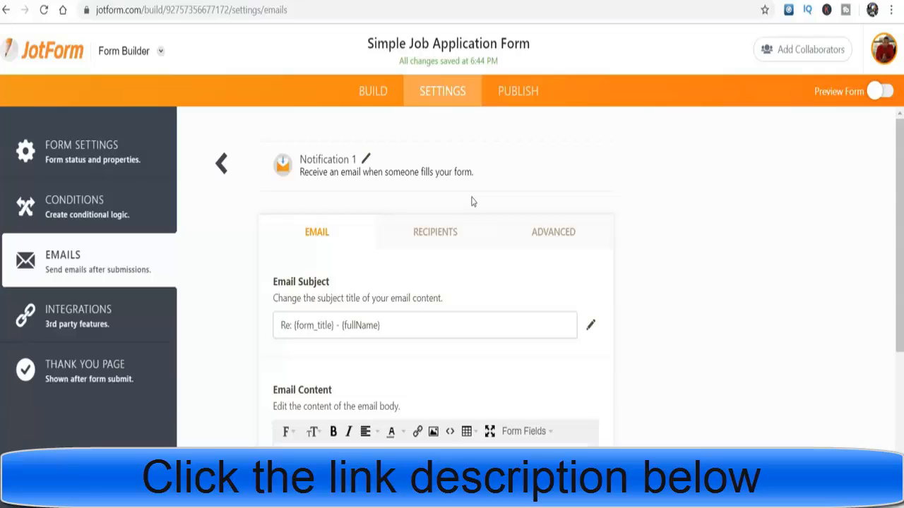
# Step: Examine the email content, recipients and advanced settings of the Notification 1 email
pyautogui.click(455, 234)
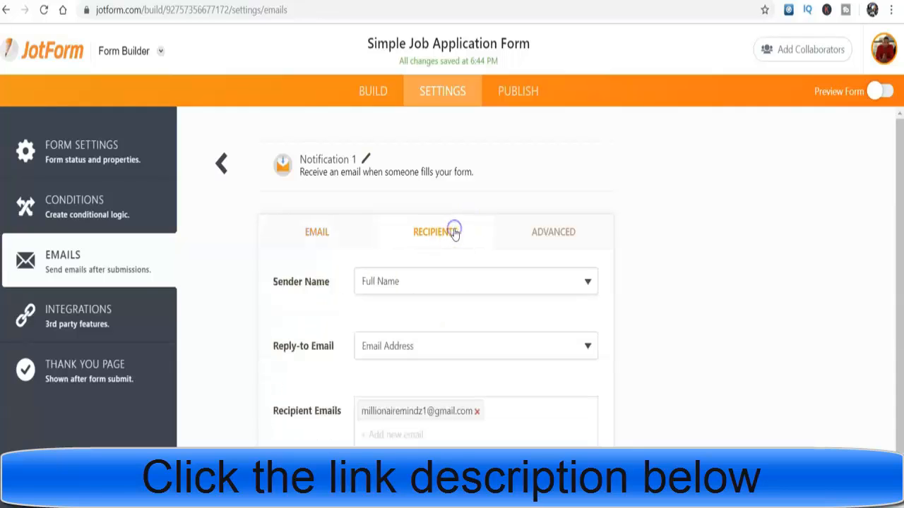
pyautogui.click(541, 222)
pyautogui.click(307, 228)
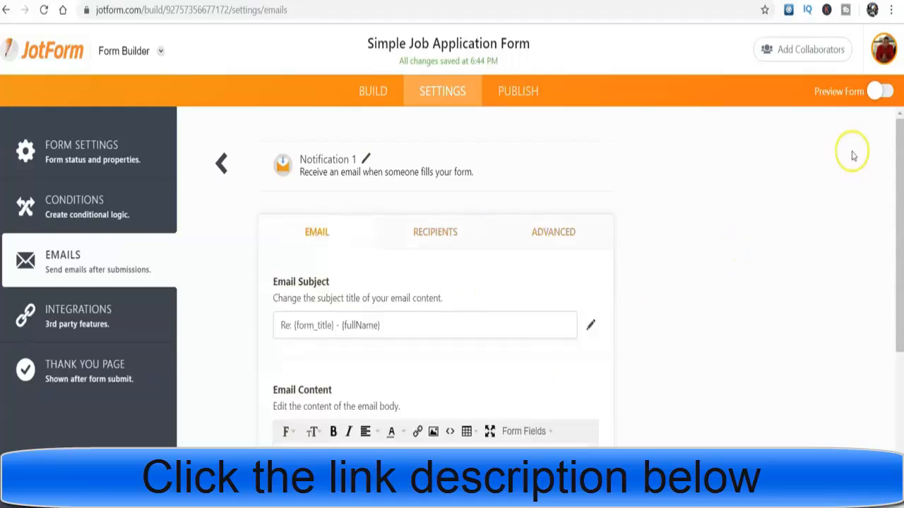
pyautogui.moveTo(900, 169); pyautogui.dragTo(898, 256)
pyautogui.scroll(3, 438, 282)
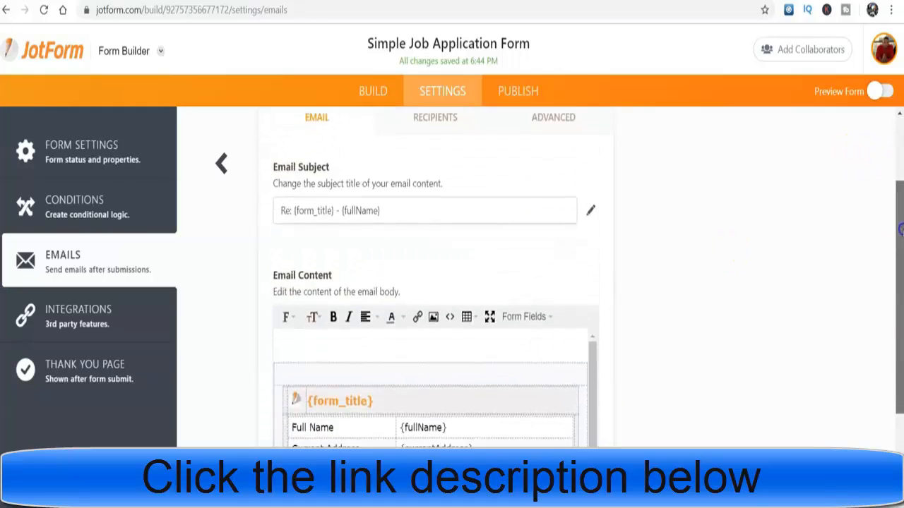
pyautogui.click(435, 185)
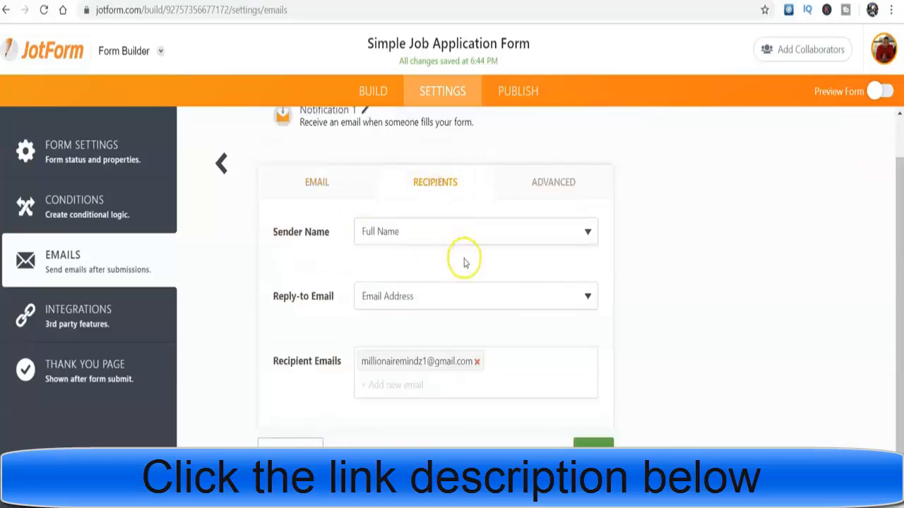
pyautogui.click(488, 392)
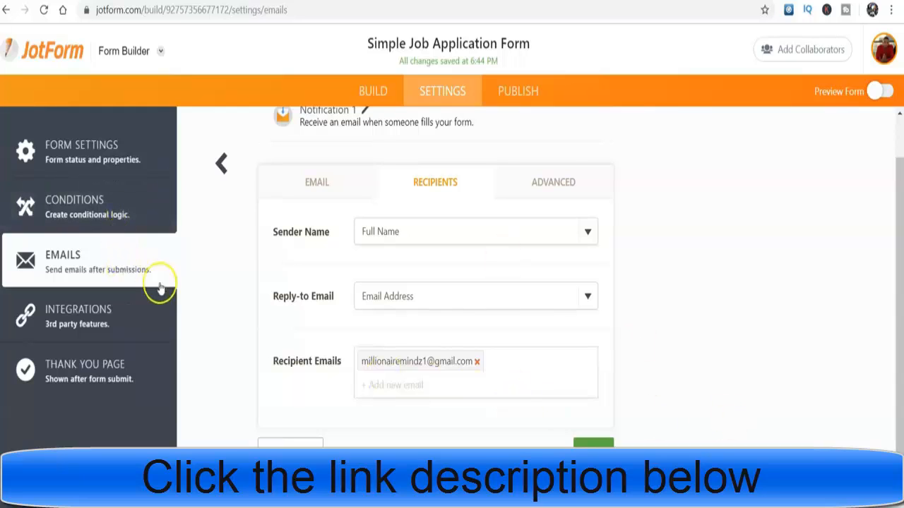
# Step: Copy the form's direct link from its publishing options and open the published form in a new browser tab
pyautogui.click(519, 90)
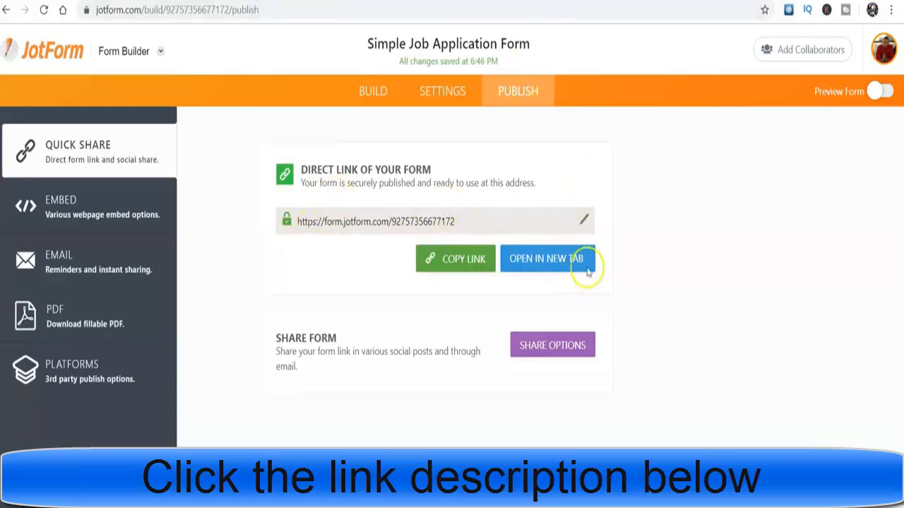
pyautogui.moveTo(473, 221); pyautogui.dragTo(275, 195)
pyautogui.rightClick(332, 230)
pyautogui.click(343, 238)
pyautogui.hotkey('ctrl', 't')
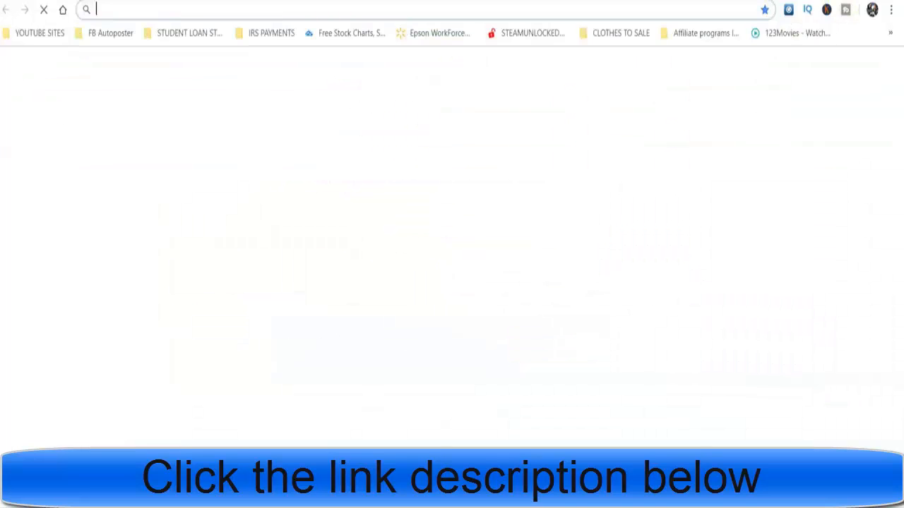
pyautogui.hotkey('ctrl', 'v')
pyautogui.press('Return')
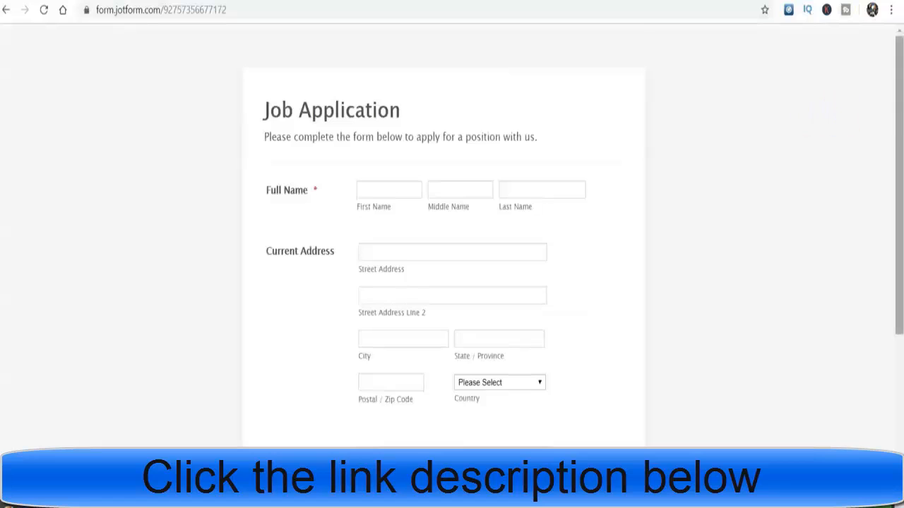
# Step: Check the Applying for Position choices on the published form and review its fields from start to finish
pyautogui.moveTo(898, 124); pyautogui.dragTo(897, 302)
pyautogui.click(409, 256)
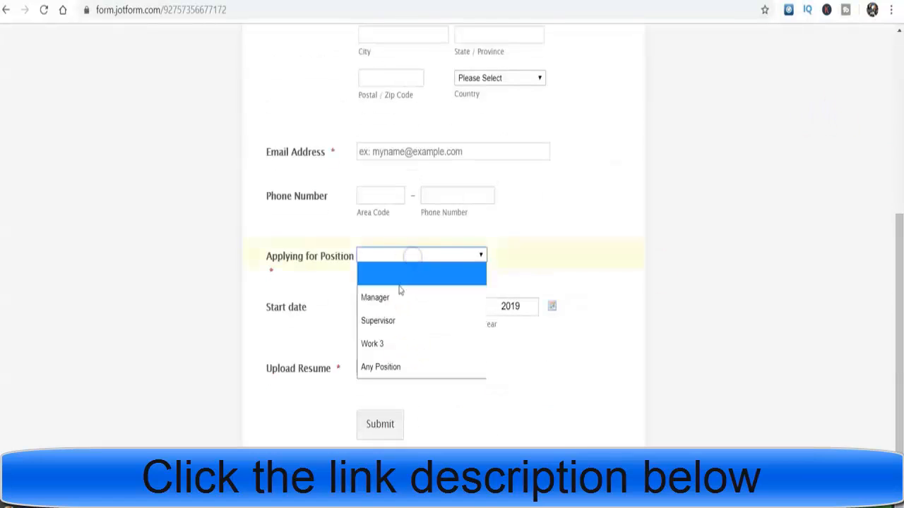
pyautogui.click(779, 327)
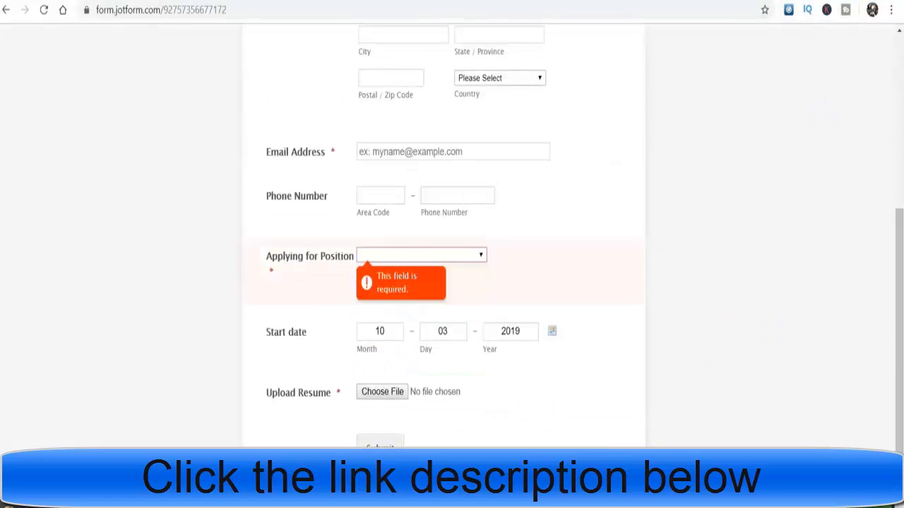
pyautogui.scroll(4, 779, 327)
pyautogui.scroll(1, 452, 240)
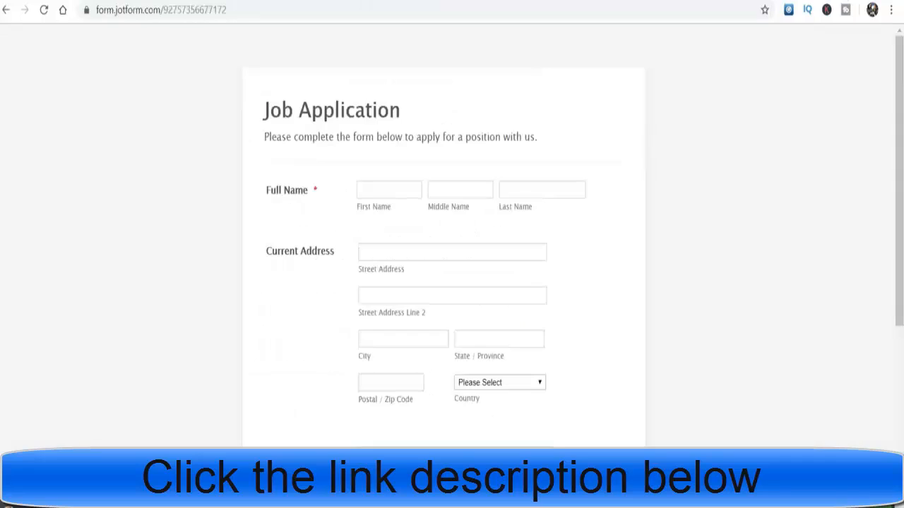
pyautogui.moveTo(898, 53); pyautogui.dragTo(898, 286)
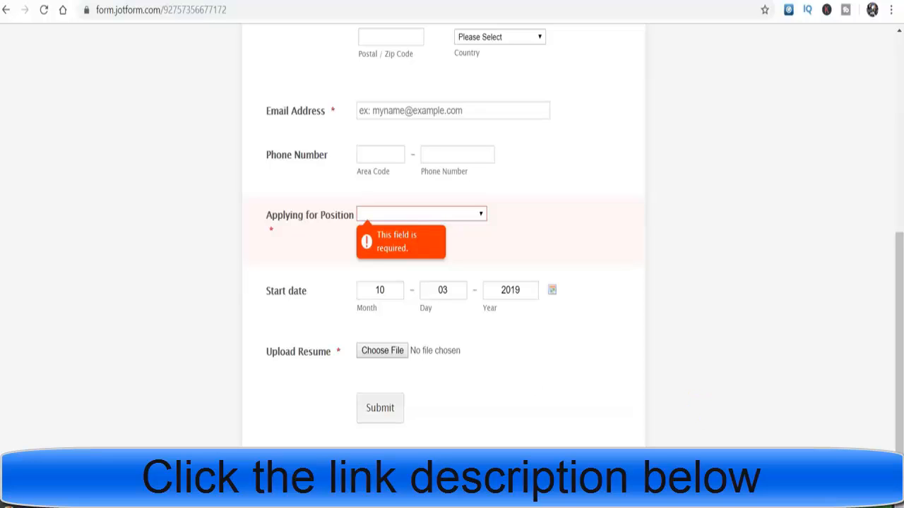
pyautogui.scroll(5, 867, 199)
pyautogui.scroll(-2, 868, 199)
pyautogui.scroll(-1, 868, 199)
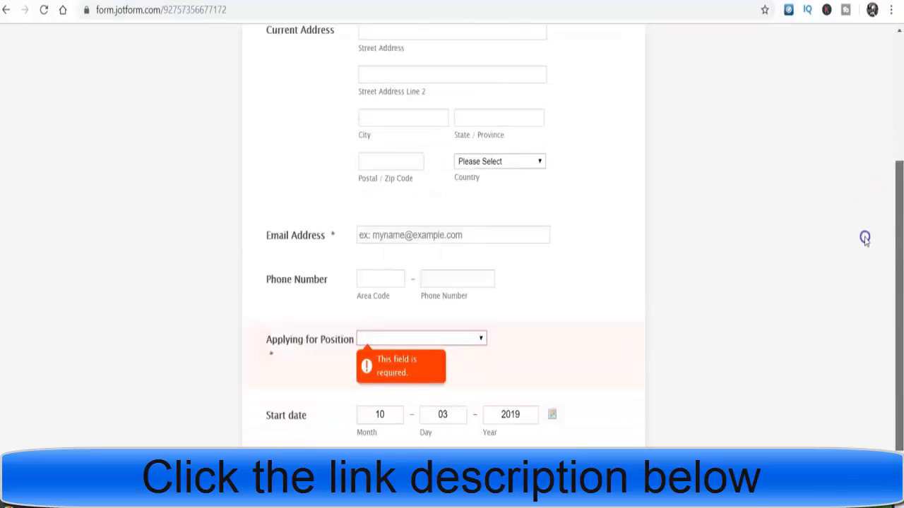
pyautogui.scroll(3, 863, 235)
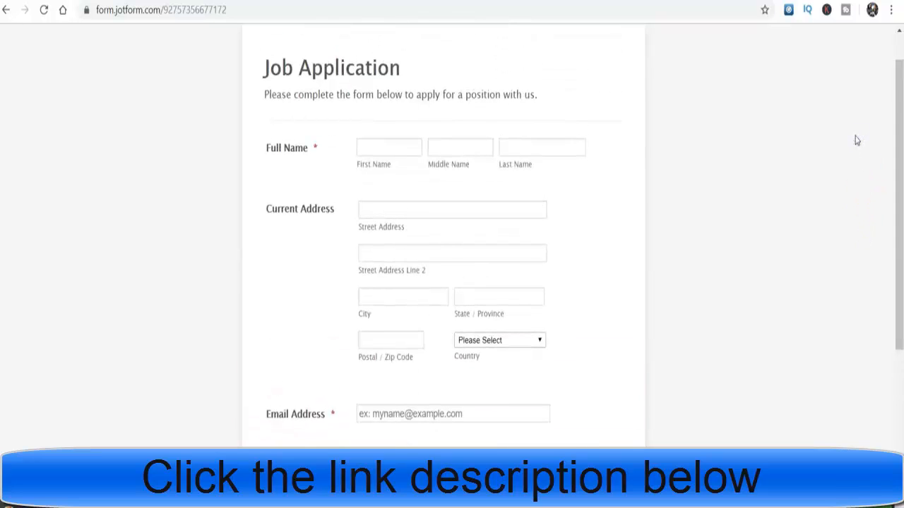
# Step: Open google.com in a new browser tab and search for "google voice number"
pyautogui.hotkey('ctrl', 't')
pyautogui.write('google.com')
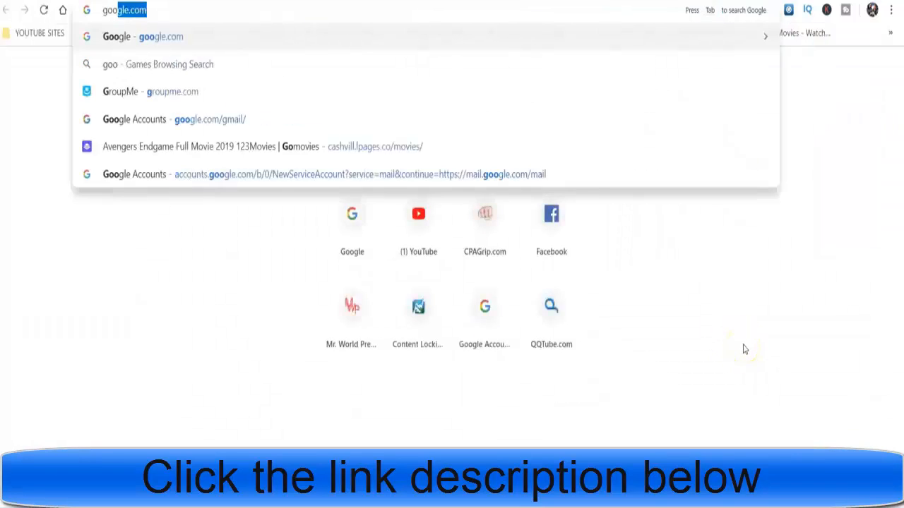
pyautogui.press('Return')
pyautogui.click(692, 345)
pyautogui.write('google')
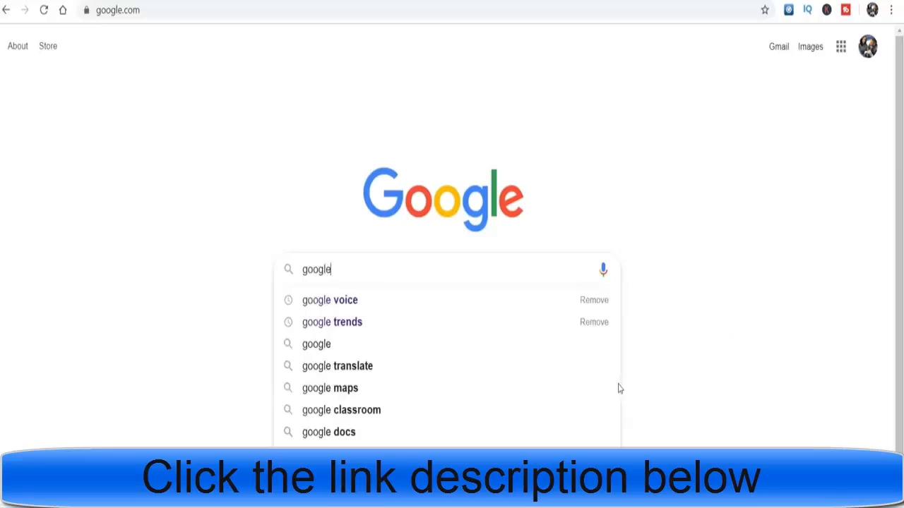
pyautogui.write(' voice')
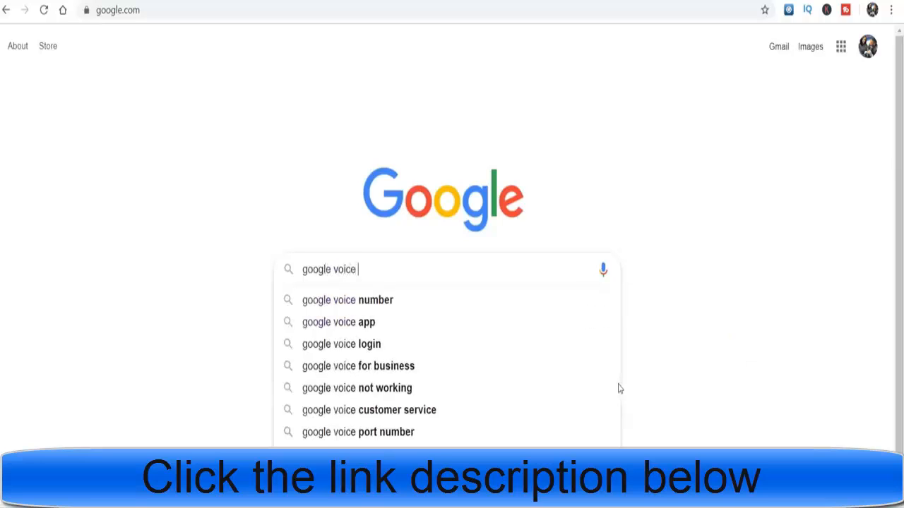
pyautogui.click(392, 300)
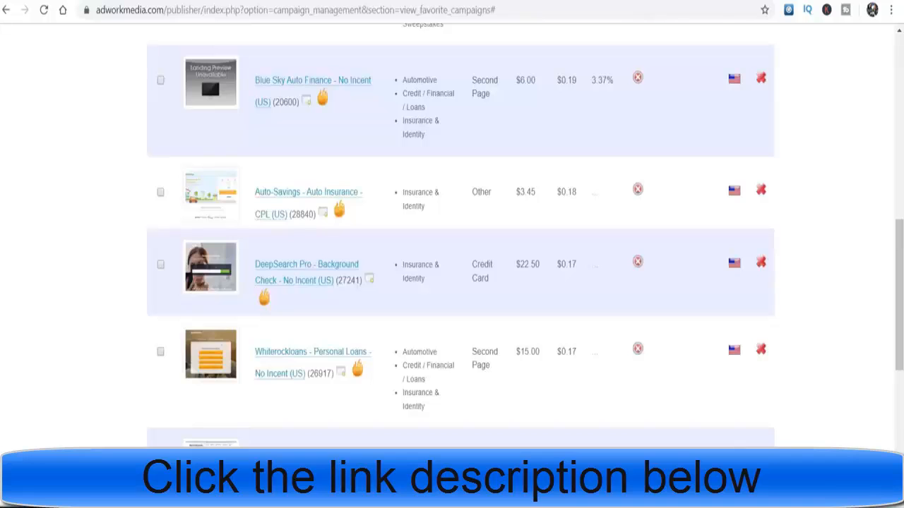
# Step: Switch to the AdWork Media favorite campaigns, open the "DeepSearch Pro - Background Check" details and preview its landing page
pyautogui.click(317, 269)
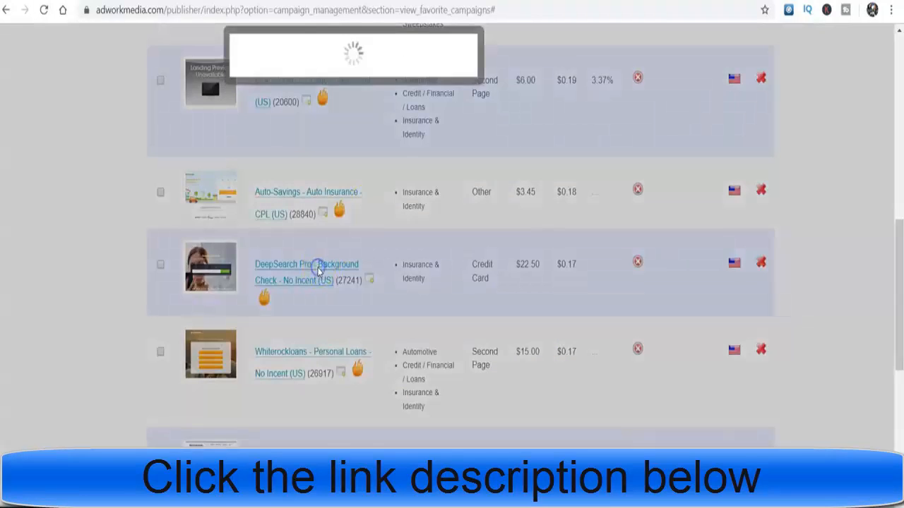
pyautogui.click(367, 293)
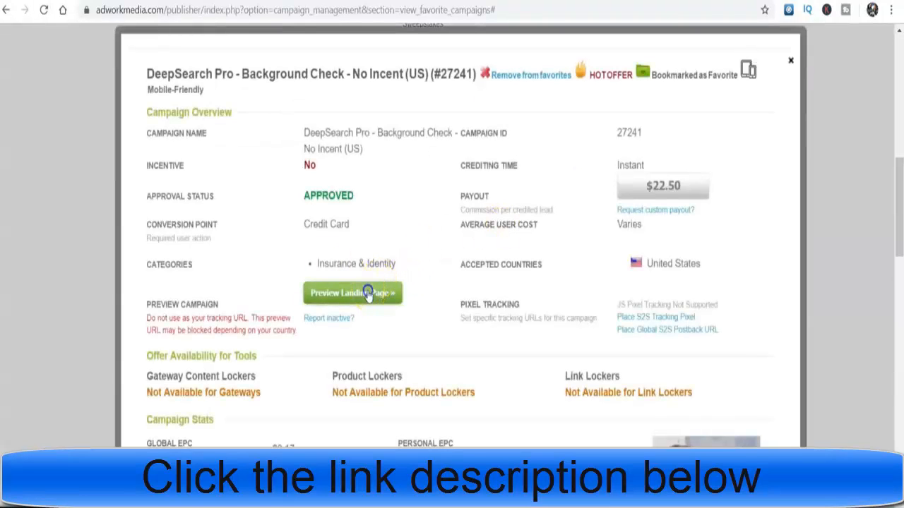